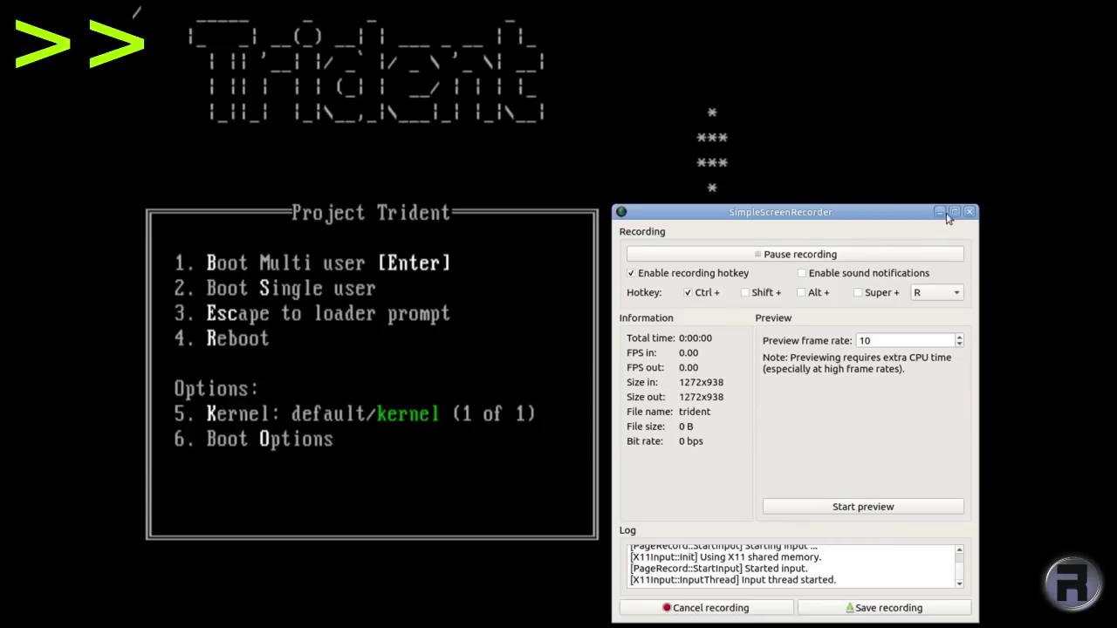
- Boot Project Trident in multi-user mode and open the installer's time zone choices
click(941, 213)
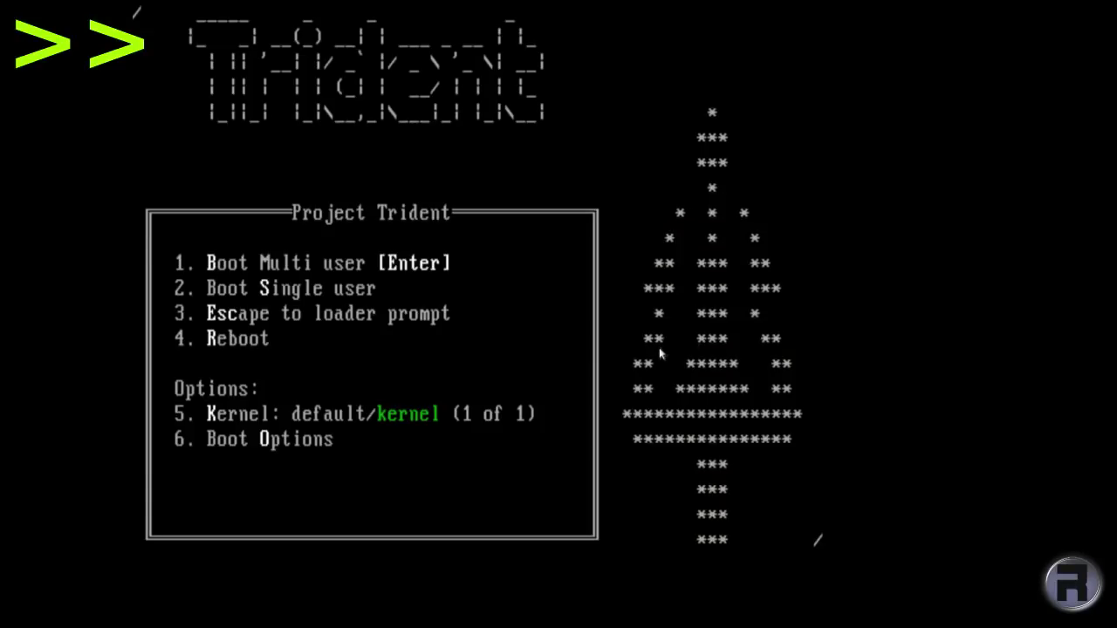
key(Return)
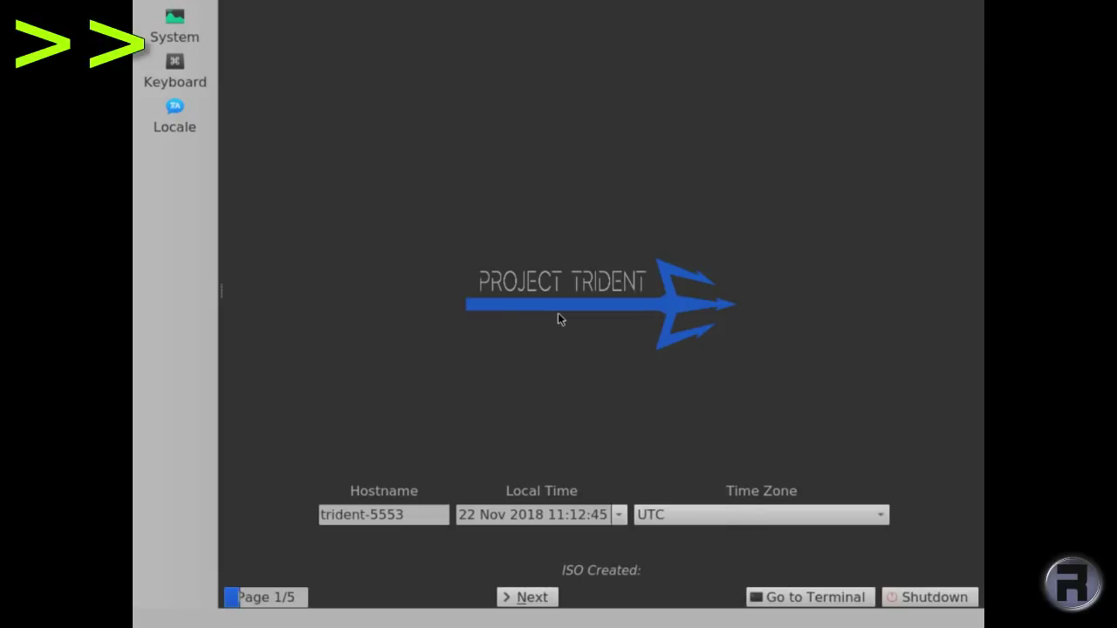
click(764, 516)
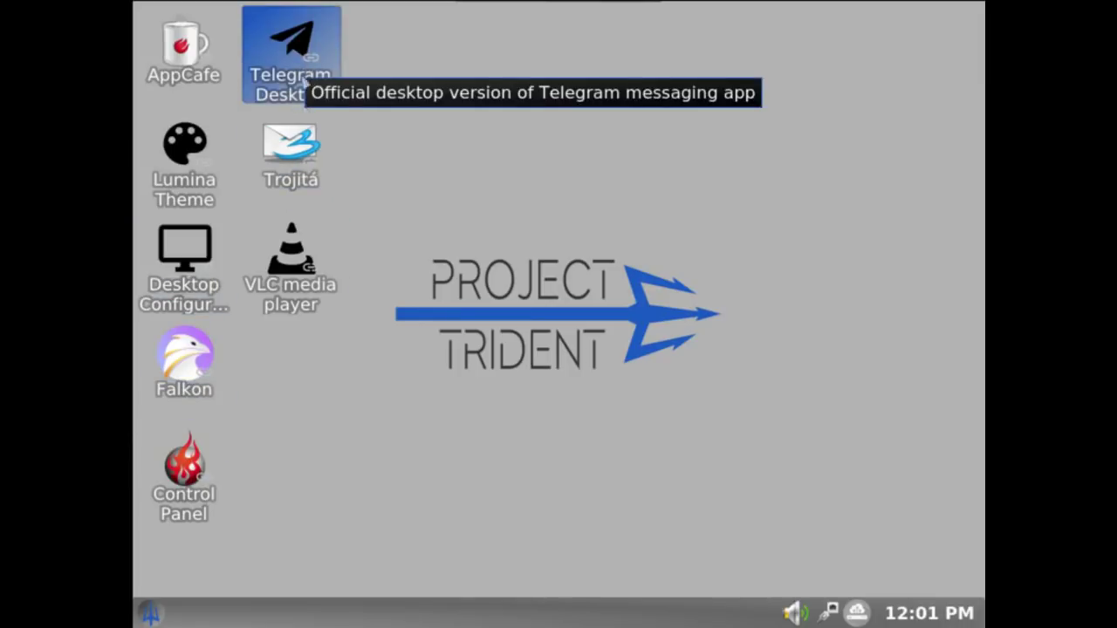
- Examine the entries offered by the system launcher and by the desktop's context menu, including the application categories
click(150, 613)
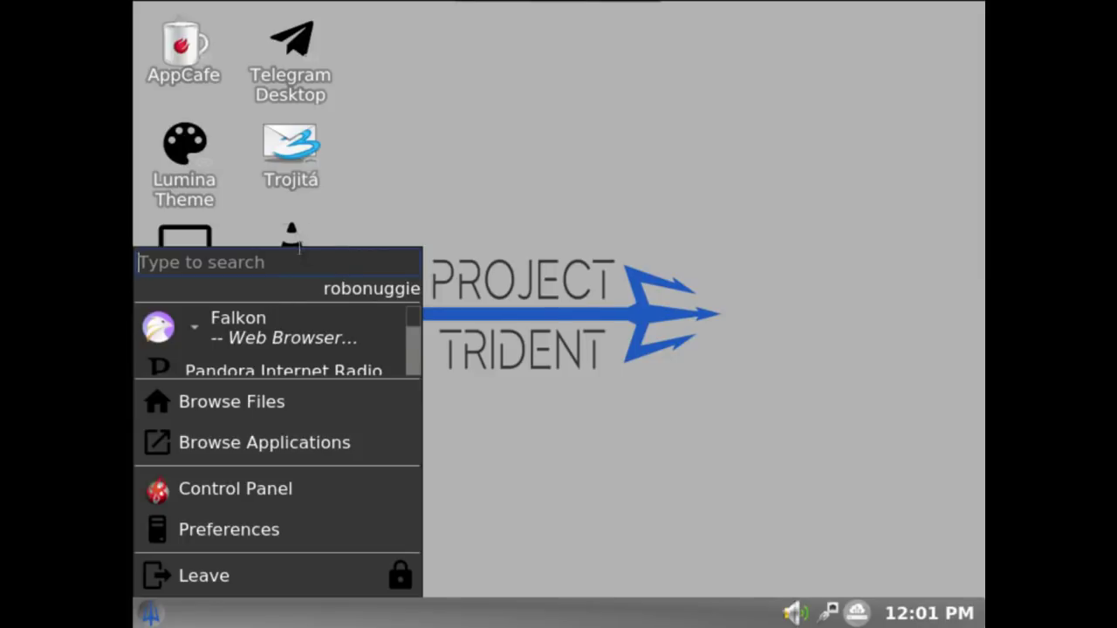
click(302, 252)
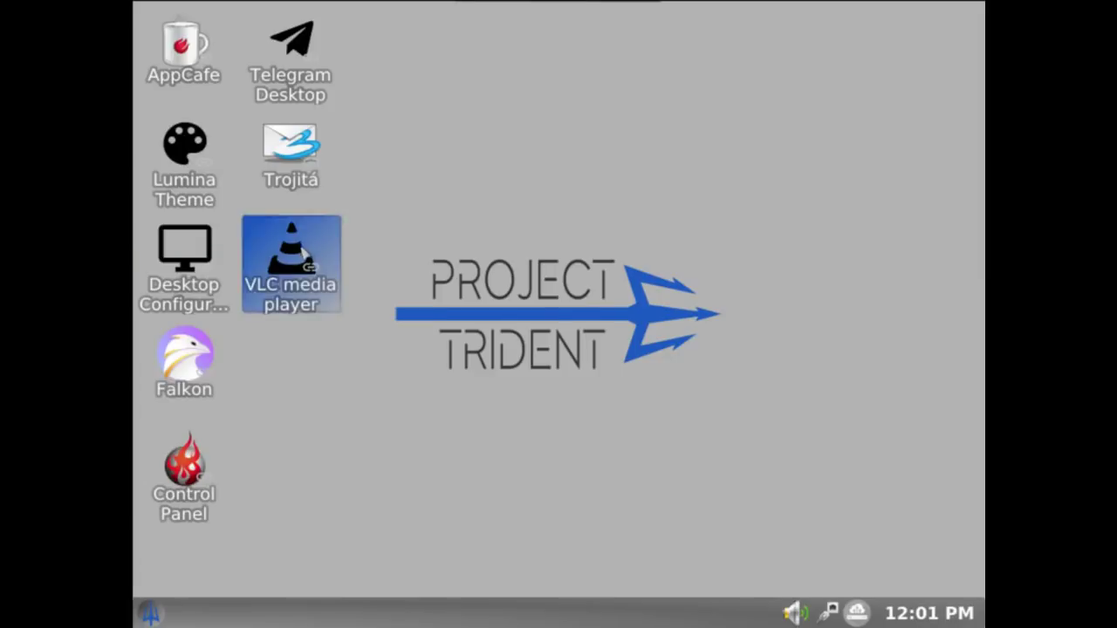
click(149, 614)
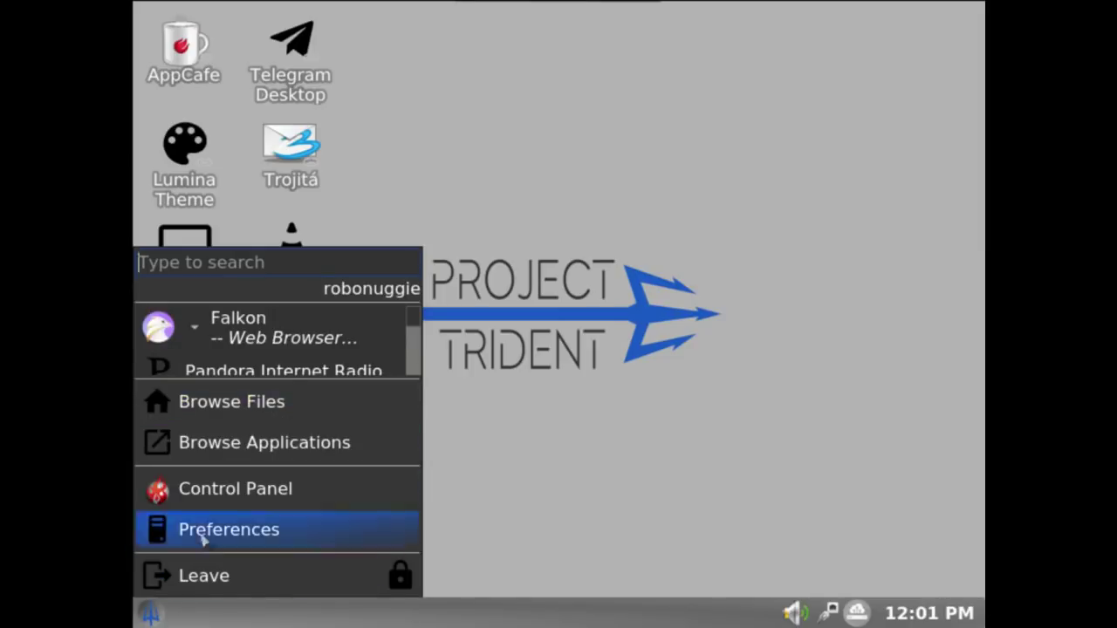
right_click(462, 107)
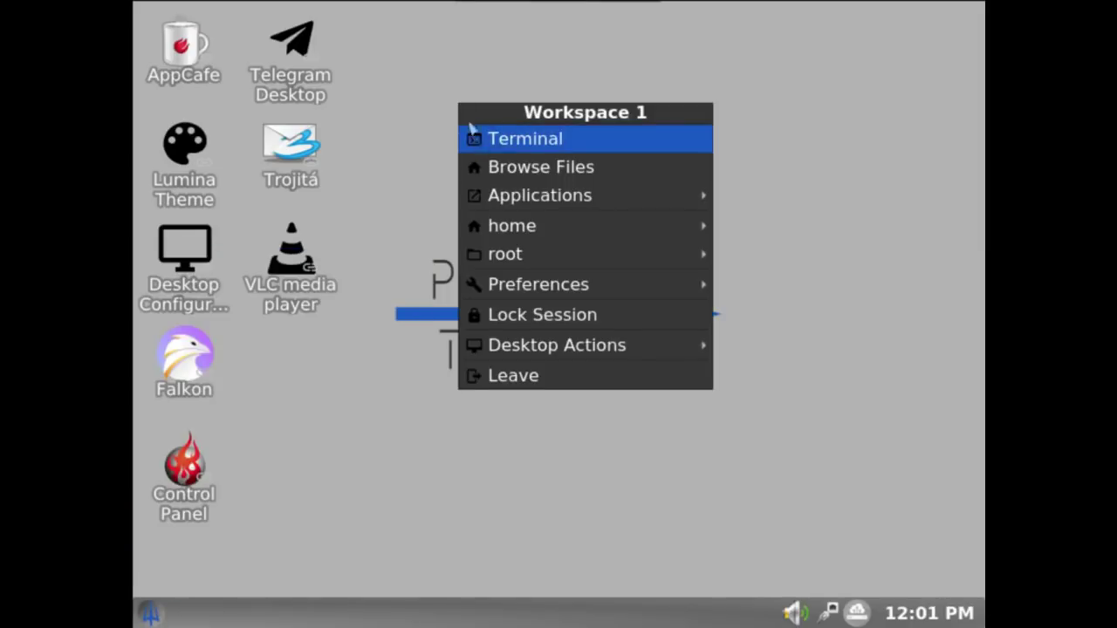
click(453, 92)
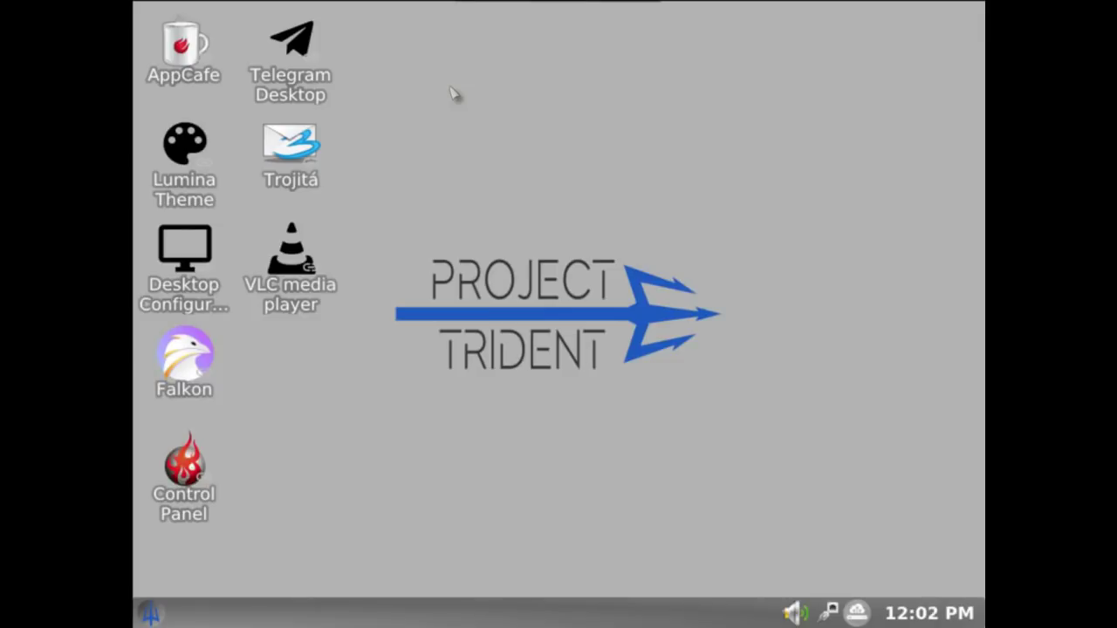
right_click(394, 21)
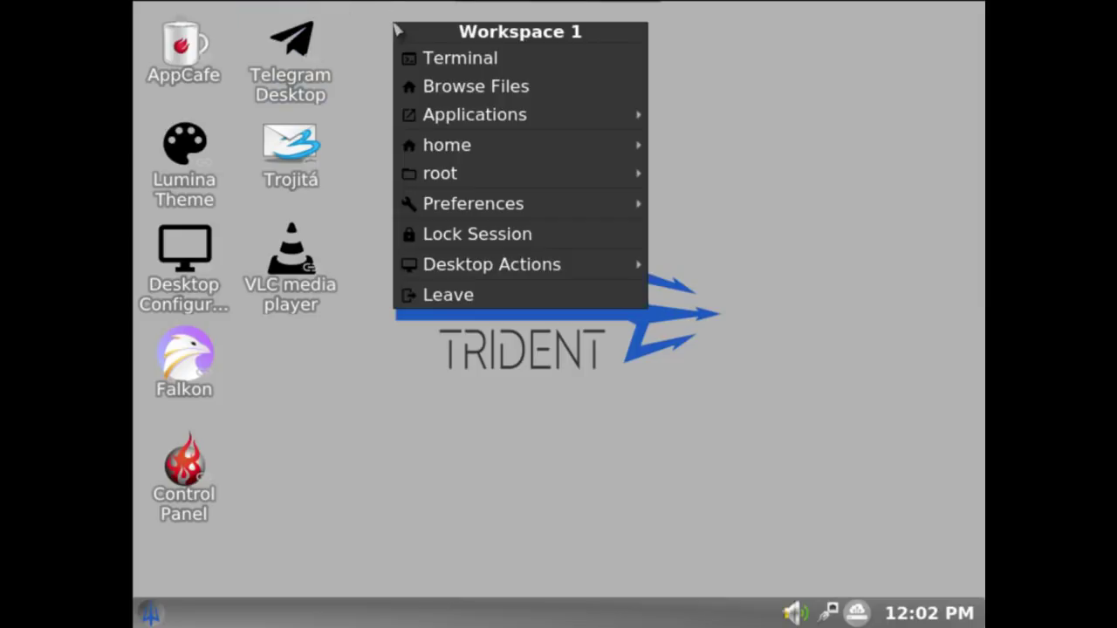
mouse_move(457, 144)
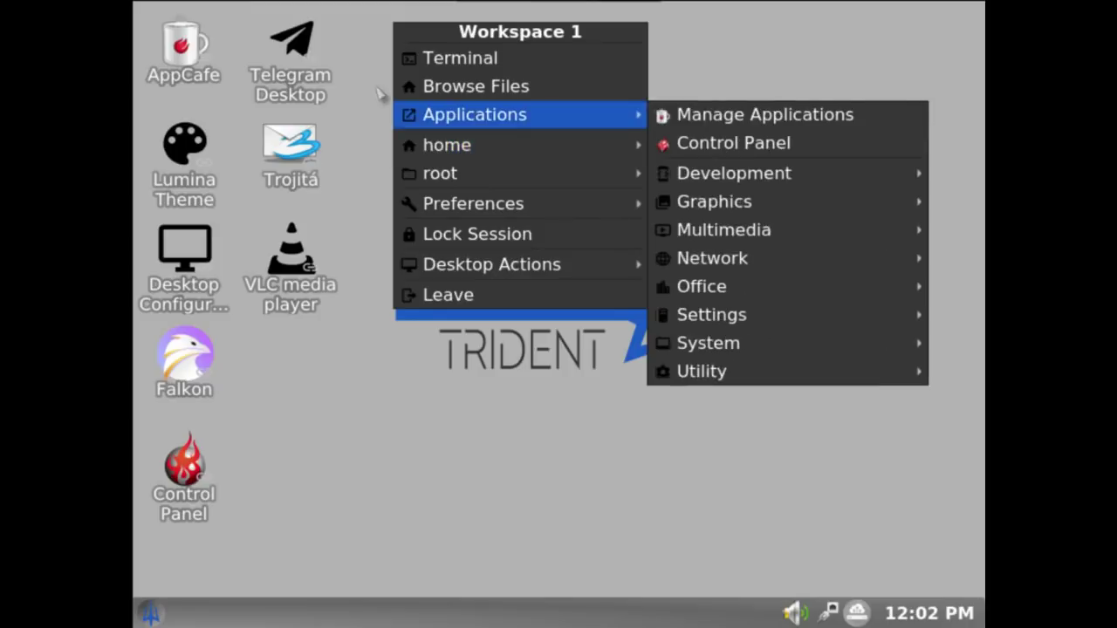
click(349, 353)
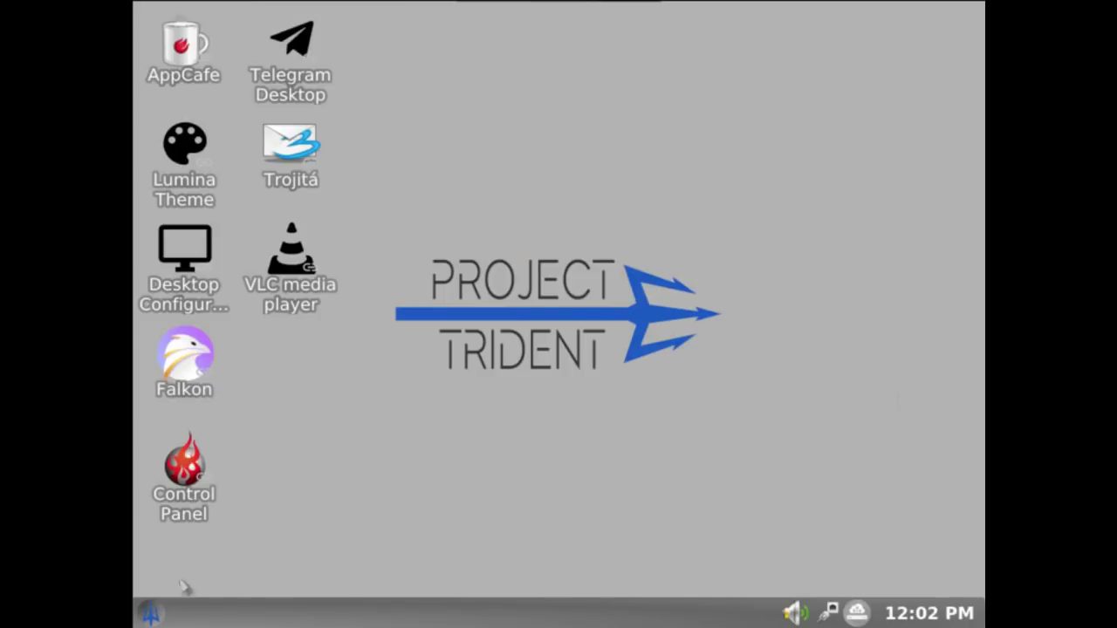
click(151, 612)
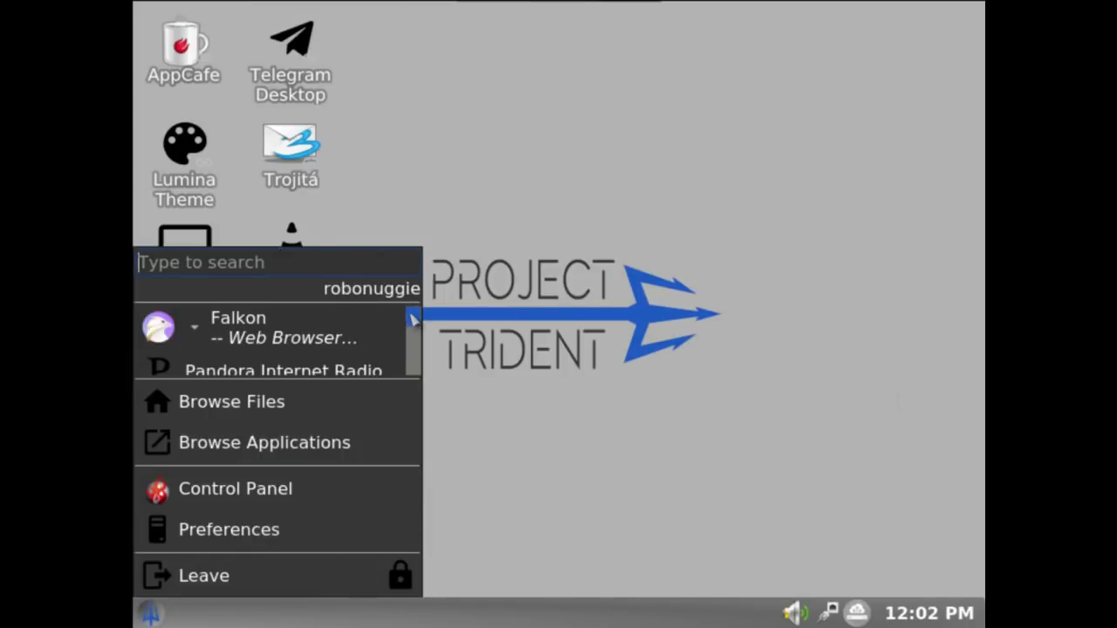
mouse_move(412, 319)
mouse_down()
mouse_move(410, 370)
mouse_move(410, 312)
mouse_up()
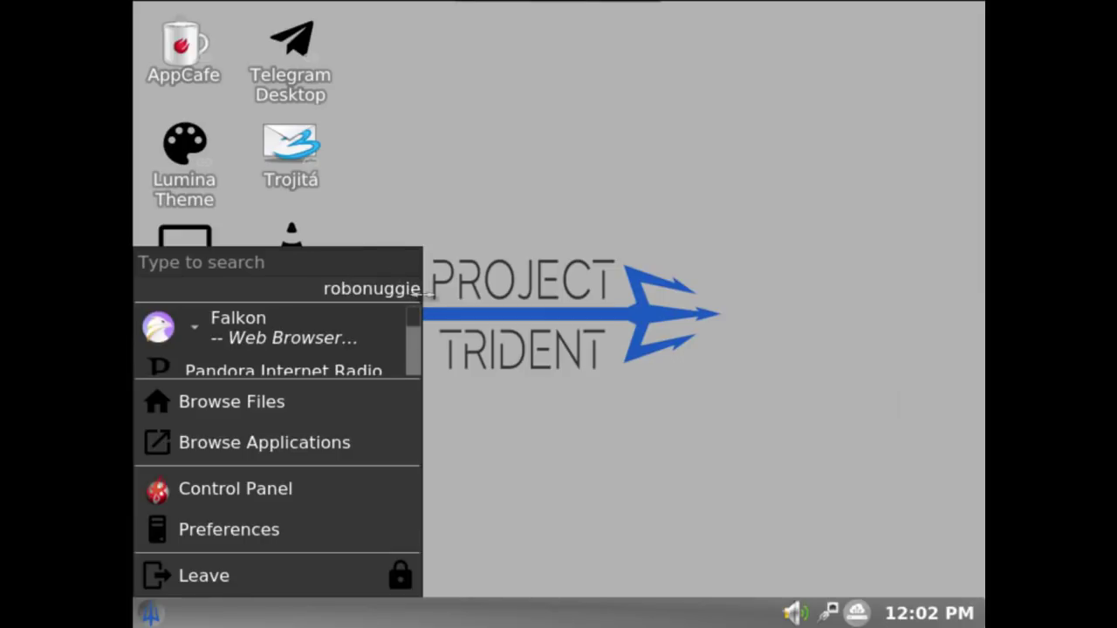
click(453, 301)
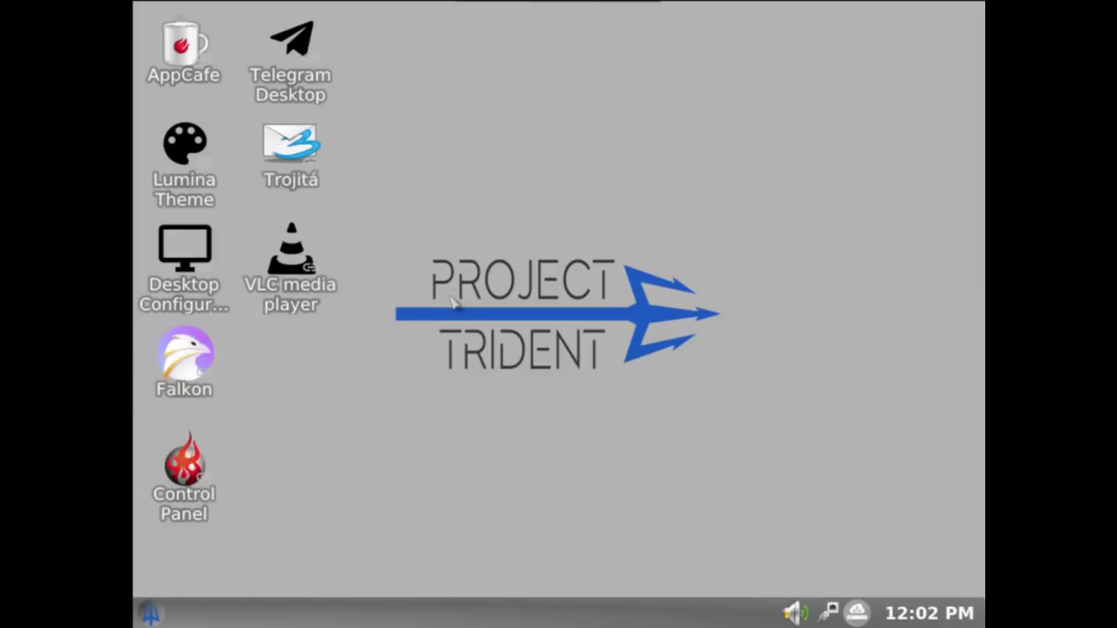
click(150, 613)
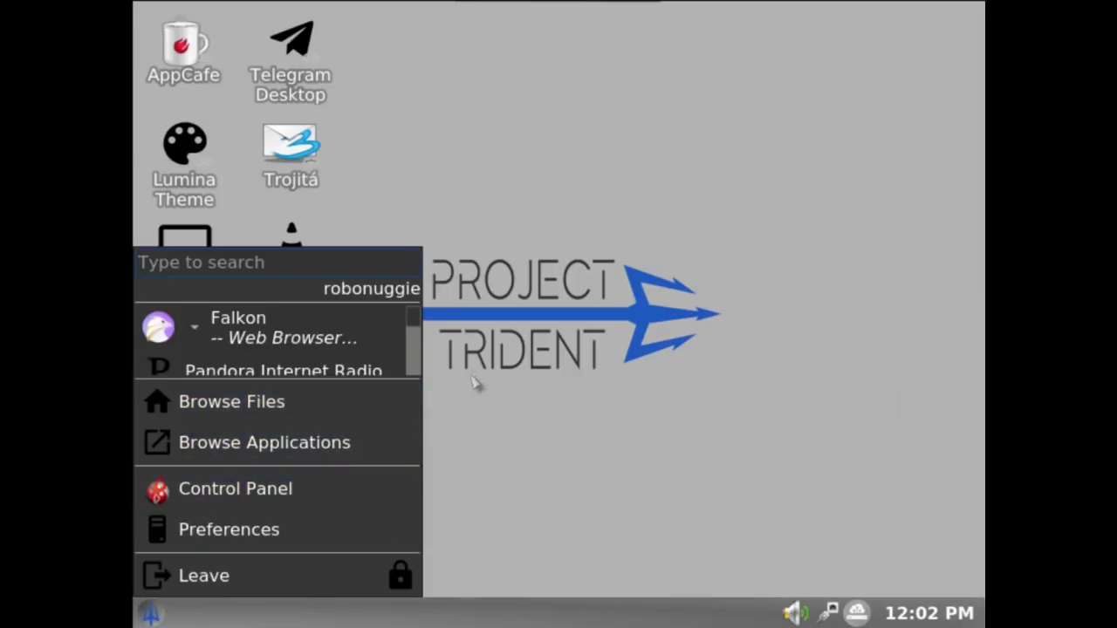
- Open a terminal window from the desktop and shift it slightly inward on the workspace
right_click(390, 109)
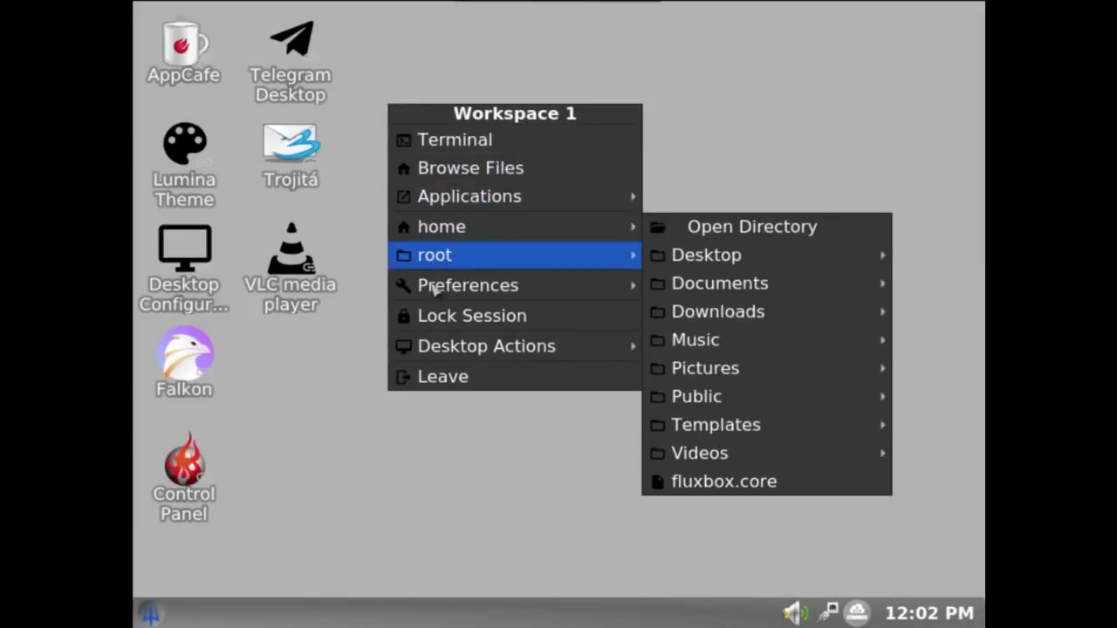
mouse_move(445, 347)
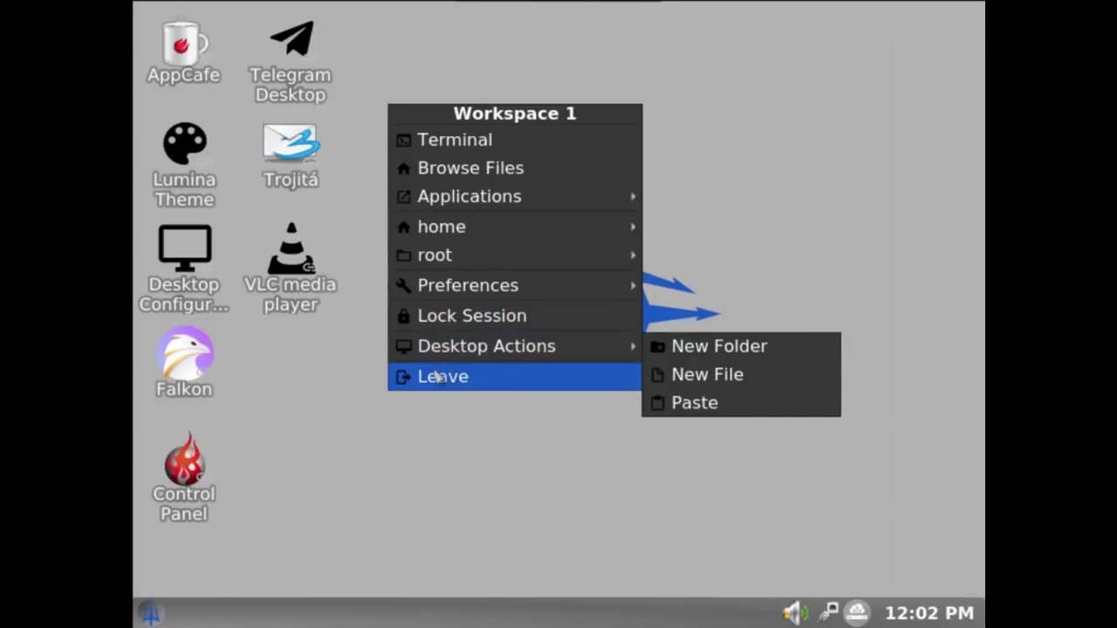
mouse_move(469, 295)
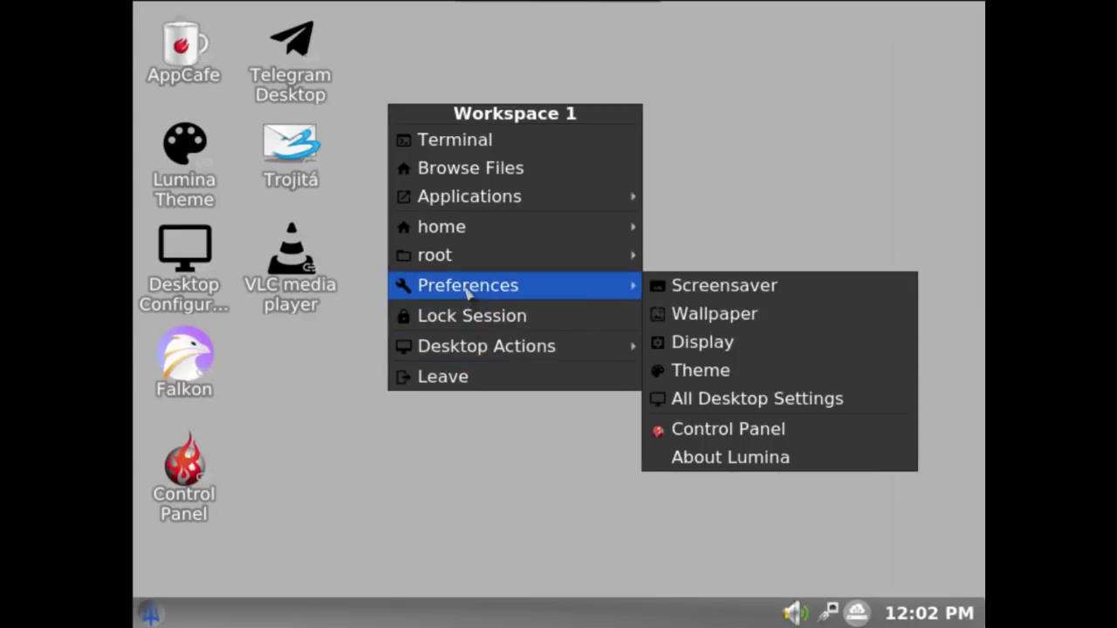
click(471, 148)
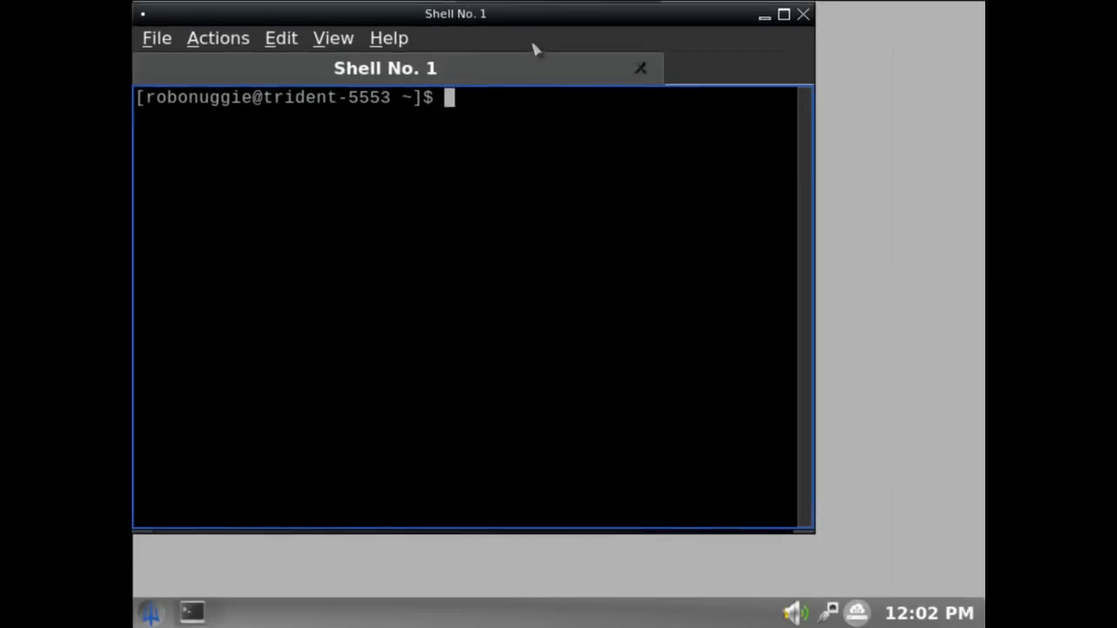
drag(517, 16, 554, 40)
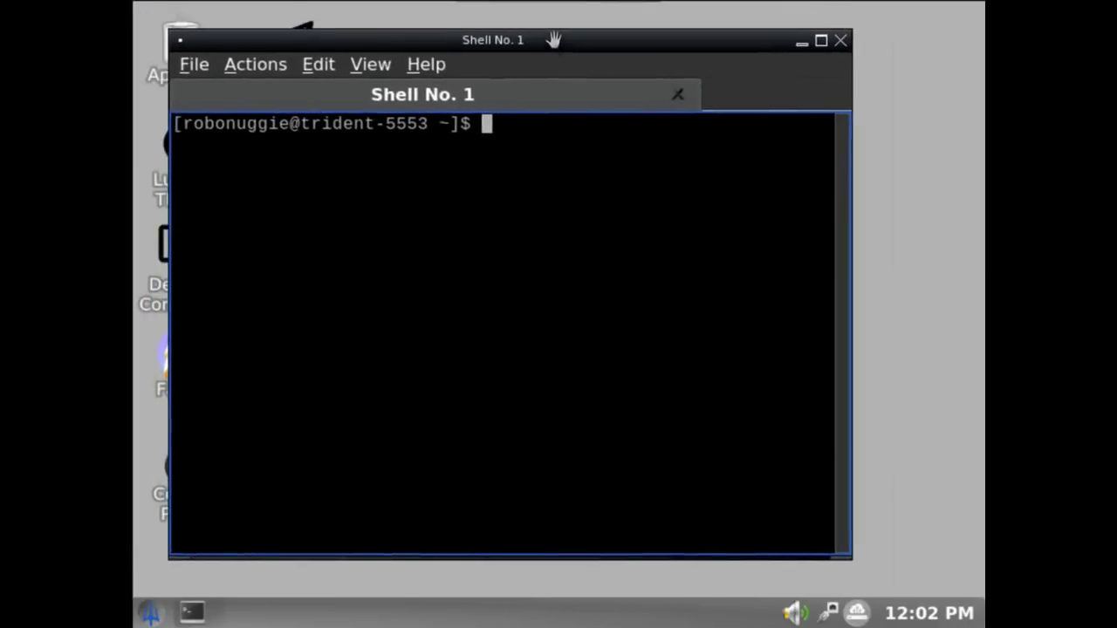
- Check the terminal emulator's About information and dismiss it
click(429, 70)
click(447, 94)
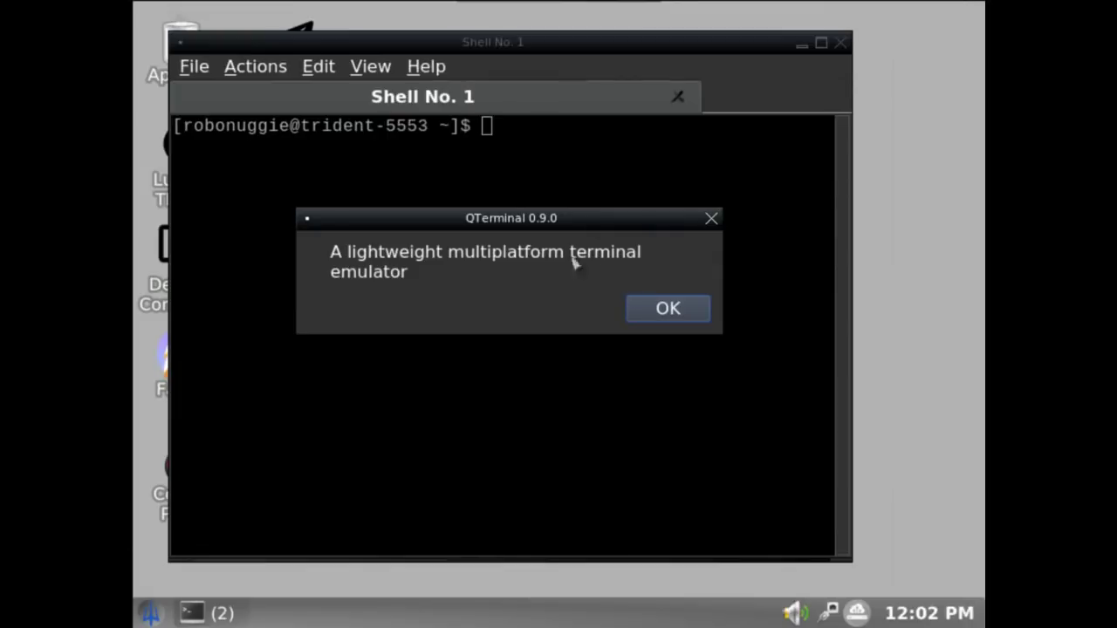
click(661, 310)
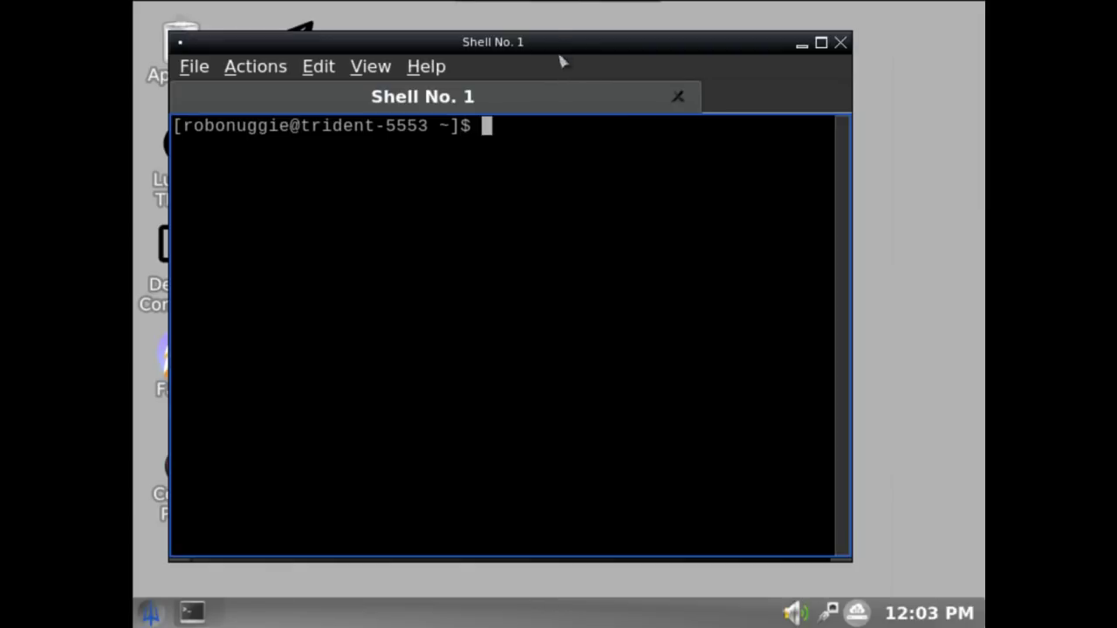
- Reposition the terminal window slightly and enlarge it to cover most of the desktop
click(480, 28)
drag(489, 44, 470, 31)
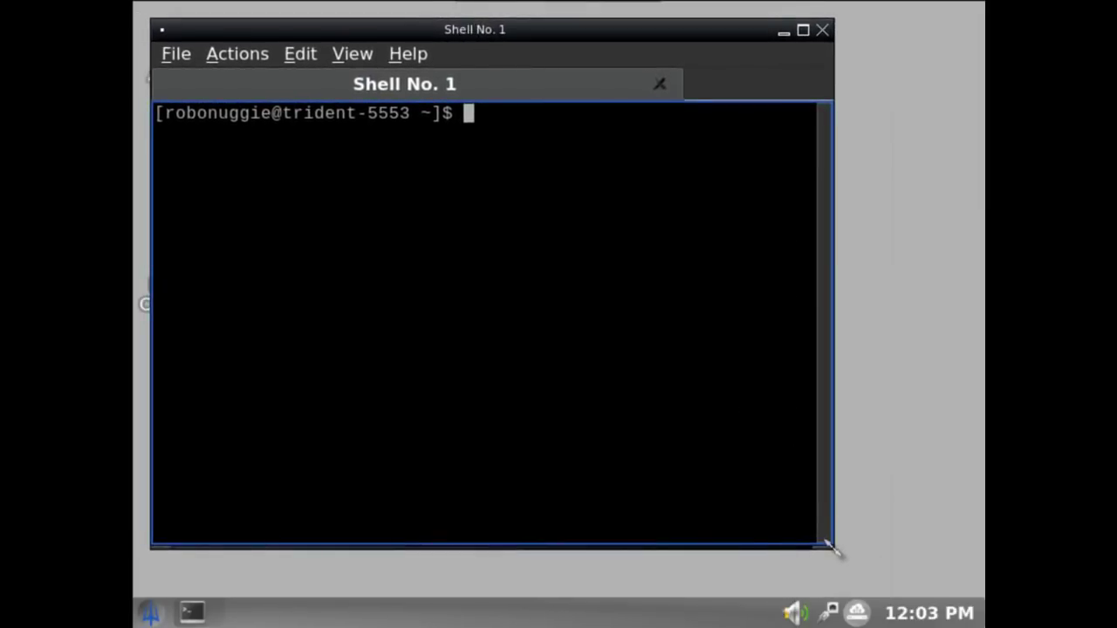
drag(836, 549, 956, 586)
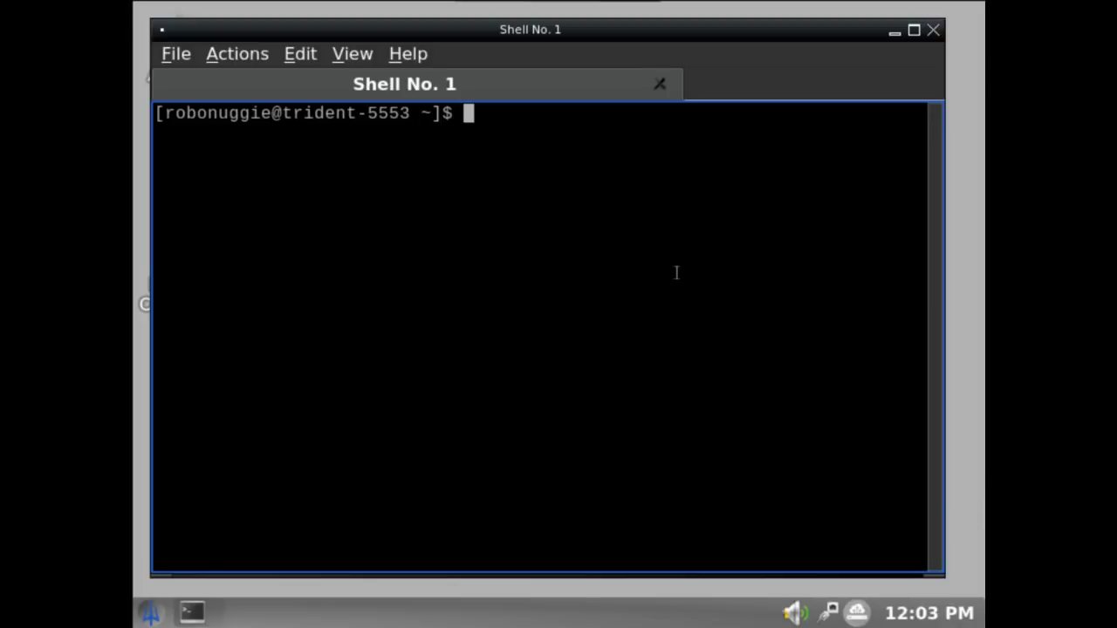
click(170, 58)
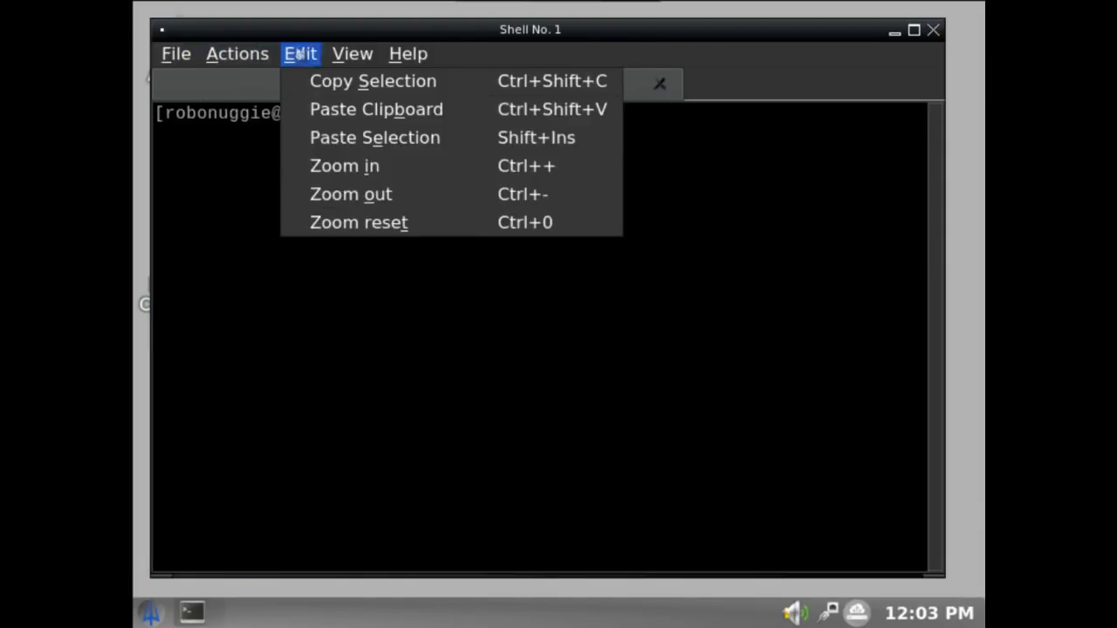
mouse_move(372, 55)
mouse_move(204, 55)
click(349, 55)
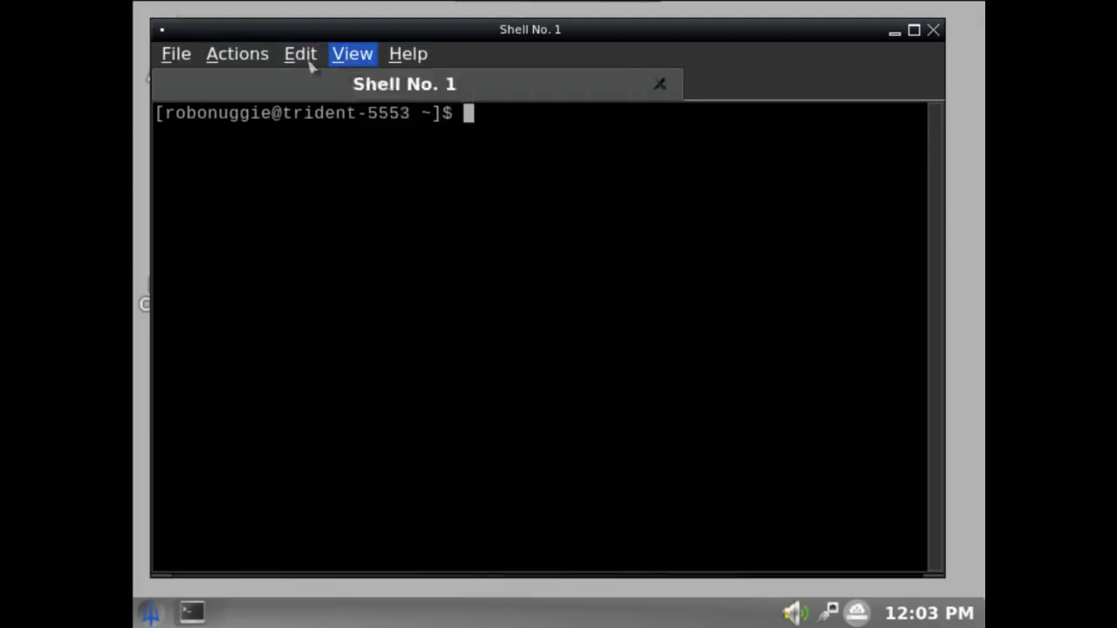
click(218, 57)
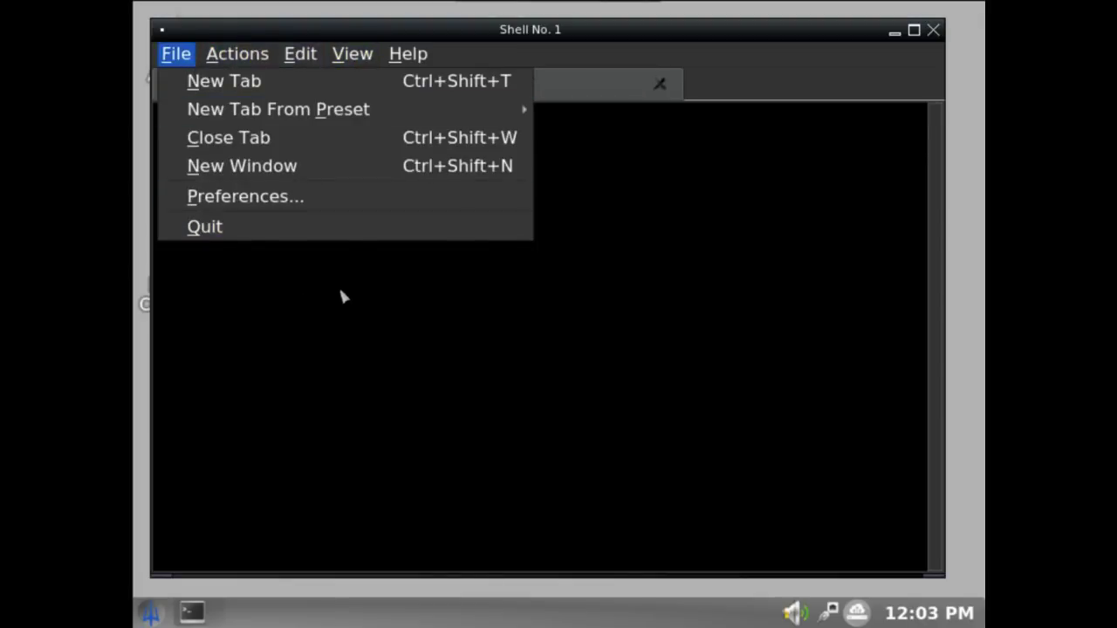
click(345, 293)
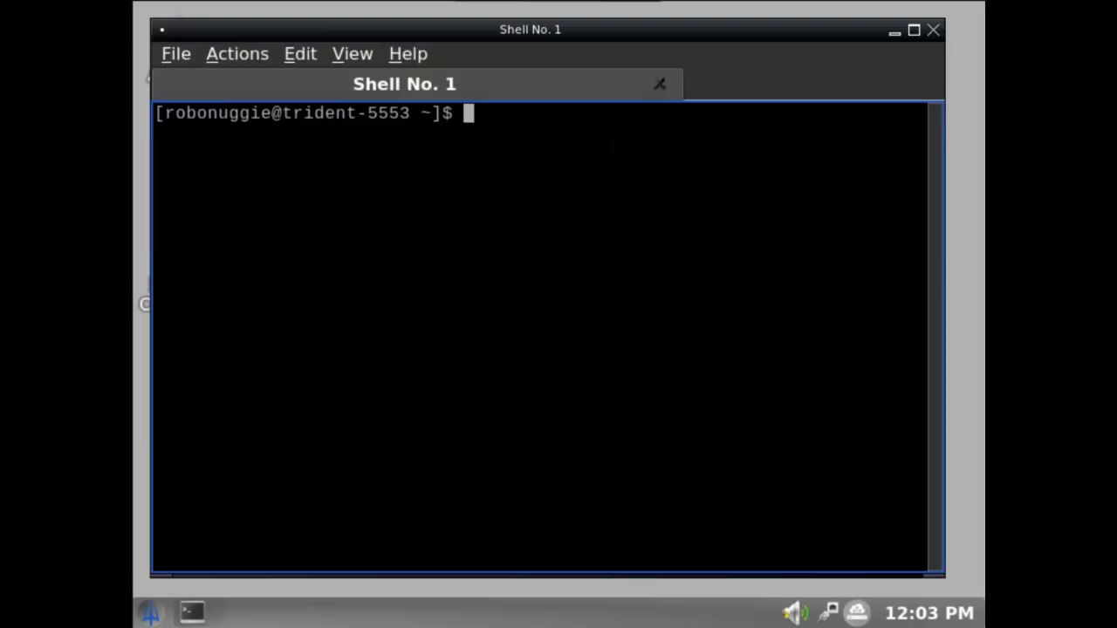
- List the filesystem usage with df, and inspect the running processes and memory with top before quitting it
text(df)
key(Return)
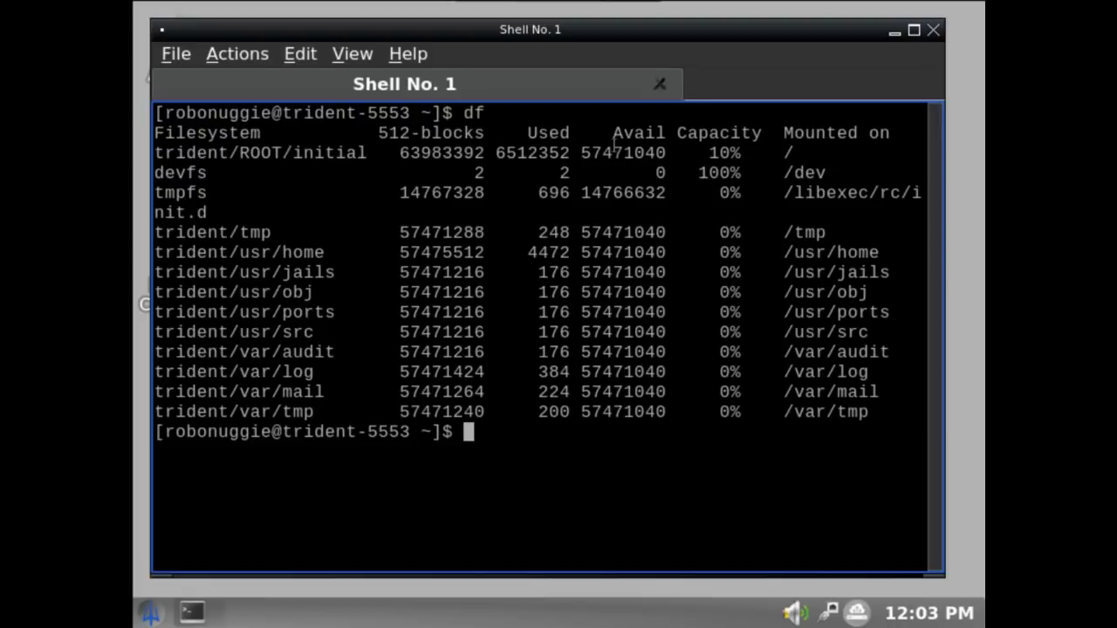
text(top)
key(Return)
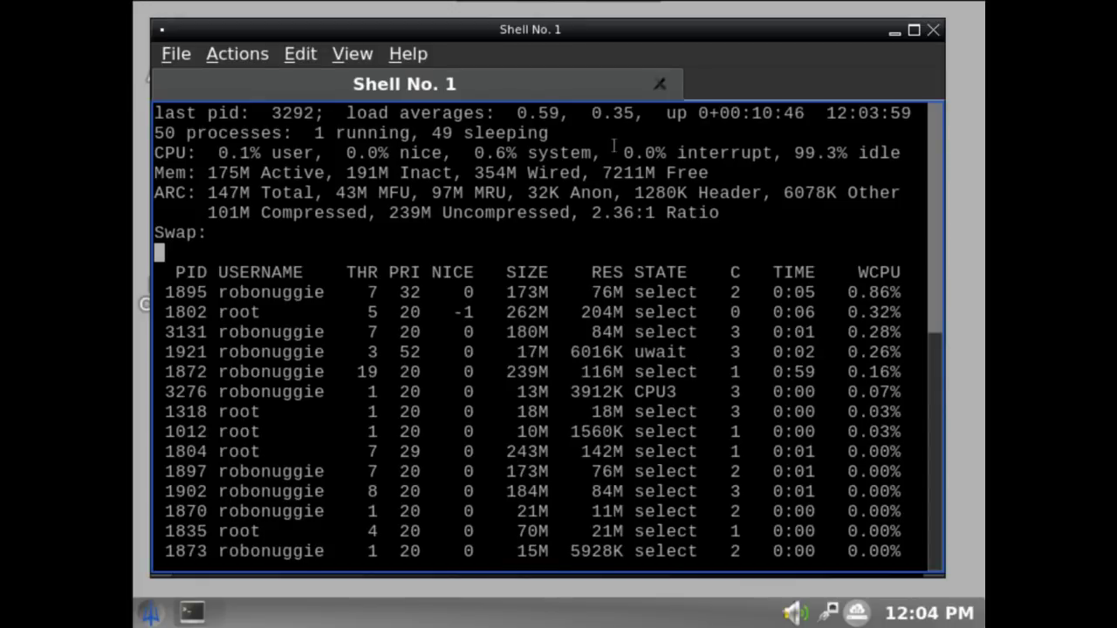
key(q)
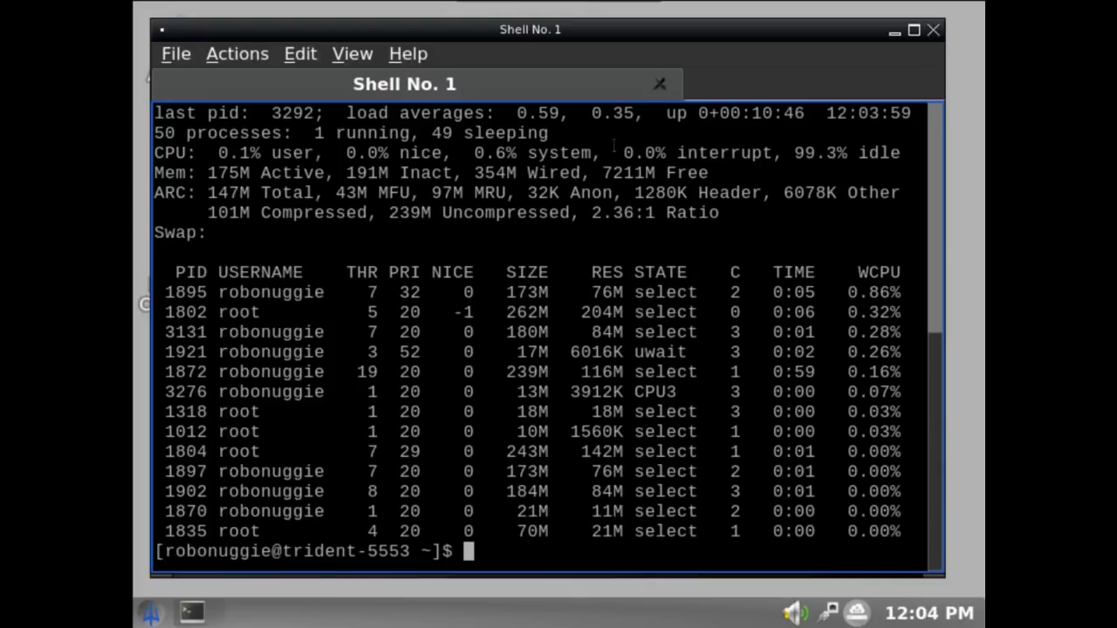
- Run df again and highlight the trident/usr/jails line and the rows from trident/usr/home to trident/var/log in its output
text(df)
key(Return)
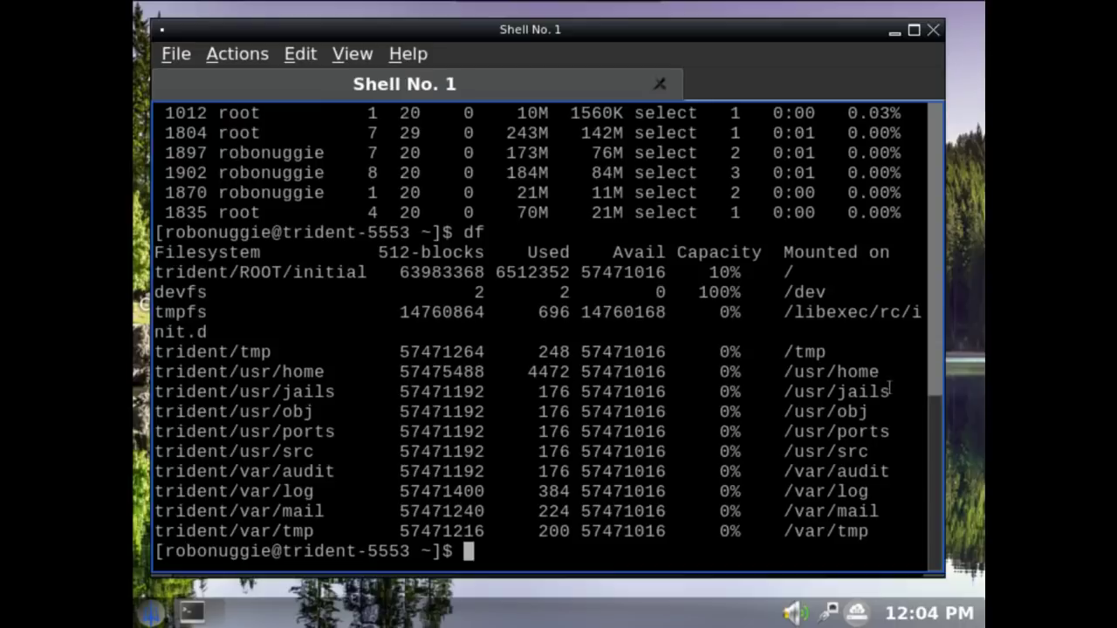
drag(890, 390, 156, 392)
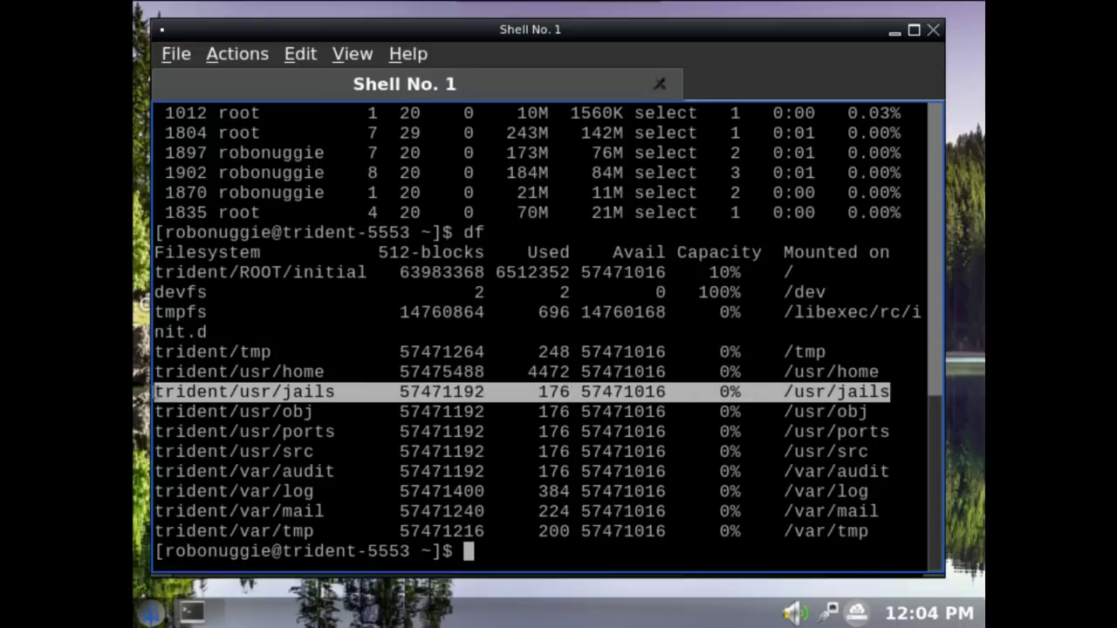
click(297, 400)
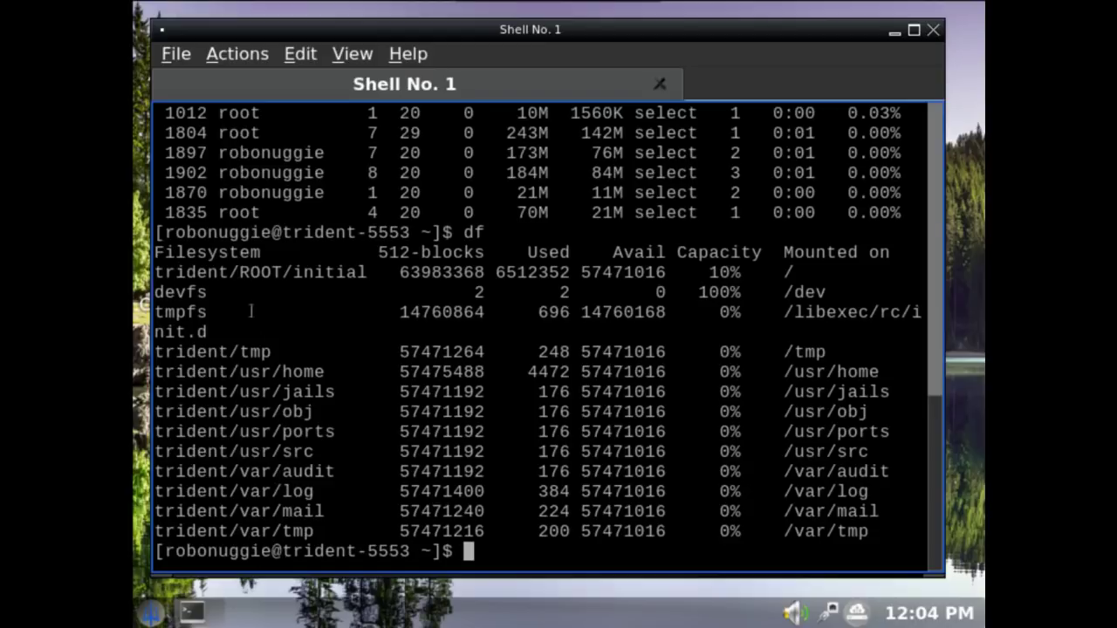
drag(160, 374, 252, 491)
click(528, 383)
- Close the terminal's only shell session and confirm exiting QTerminal
click(660, 85)
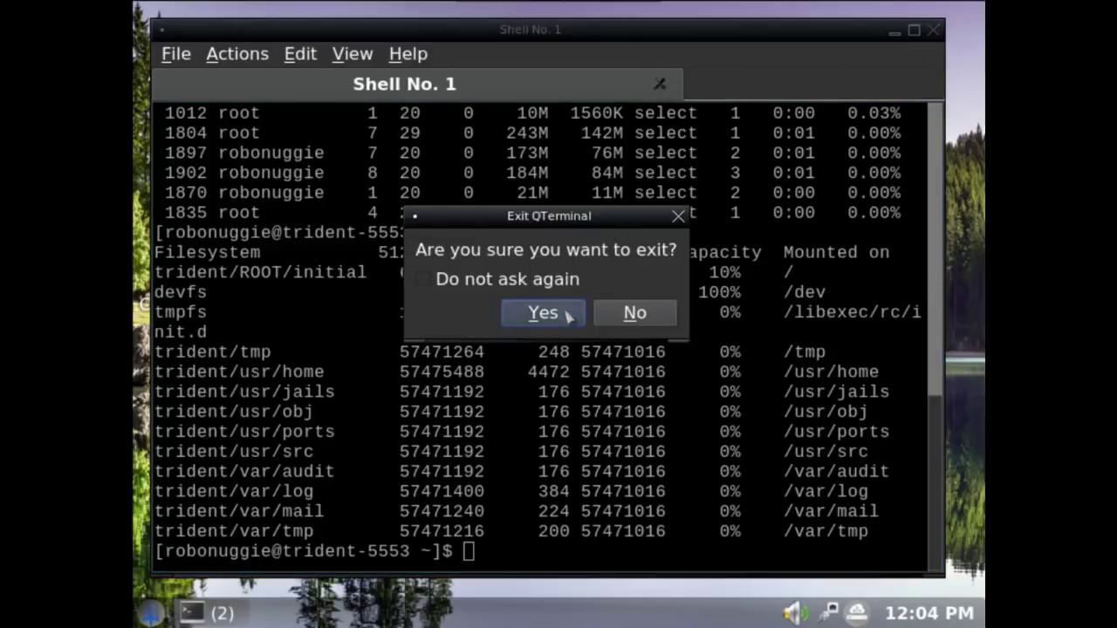
click(511, 288)
click(548, 314)
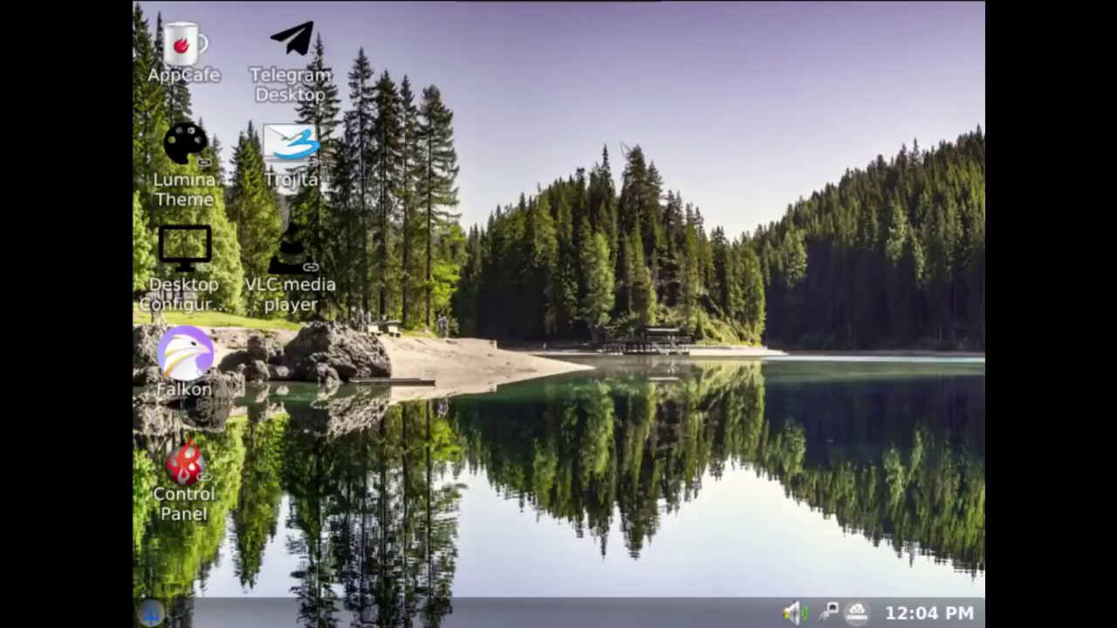
- Open the home folder in the Insight file manager and look through its directory tree and folder list
right_click(462, 84)
click(505, 144)
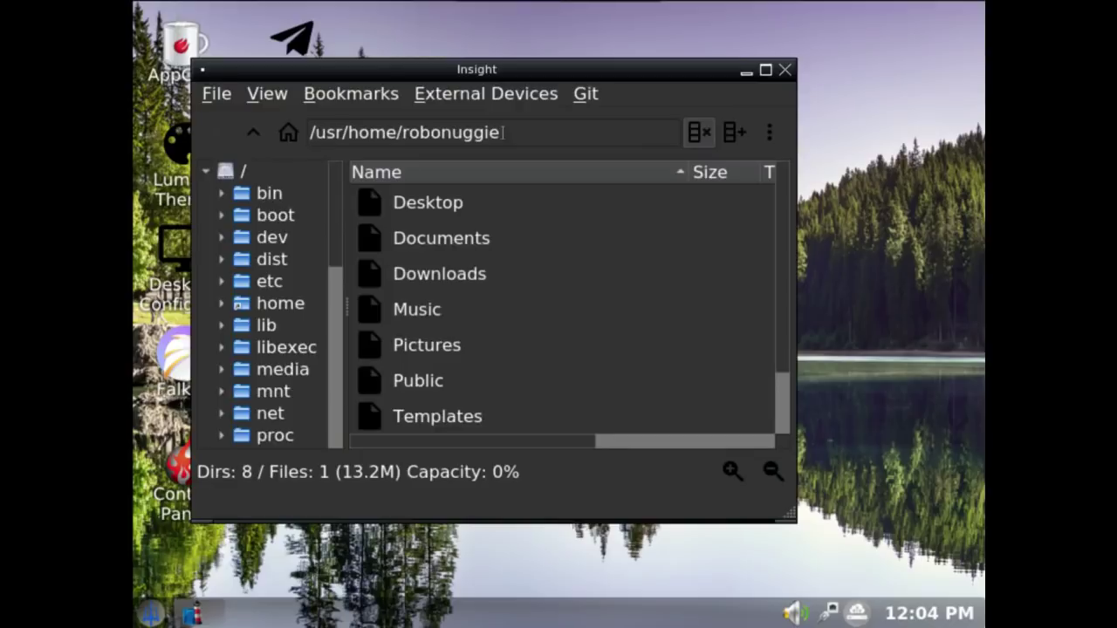
mouse_move(582, 78)
mouse_down()
mouse_move(558, 52)
mouse_move(582, 82)
mouse_move(575, 61)
mouse_up()
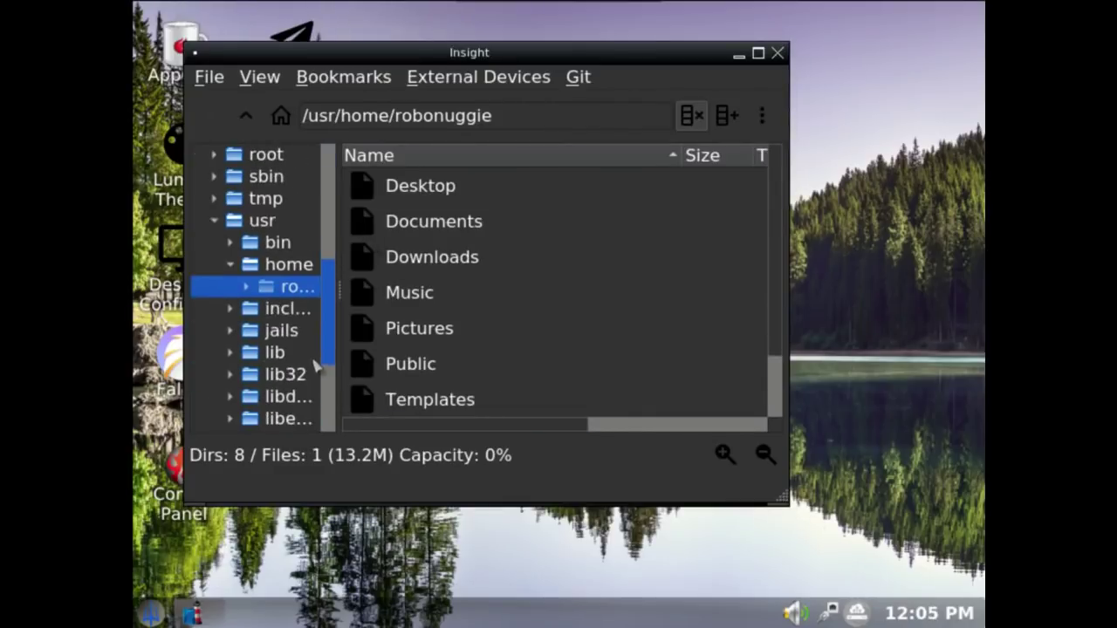
scroll(313, 362, up, 5)
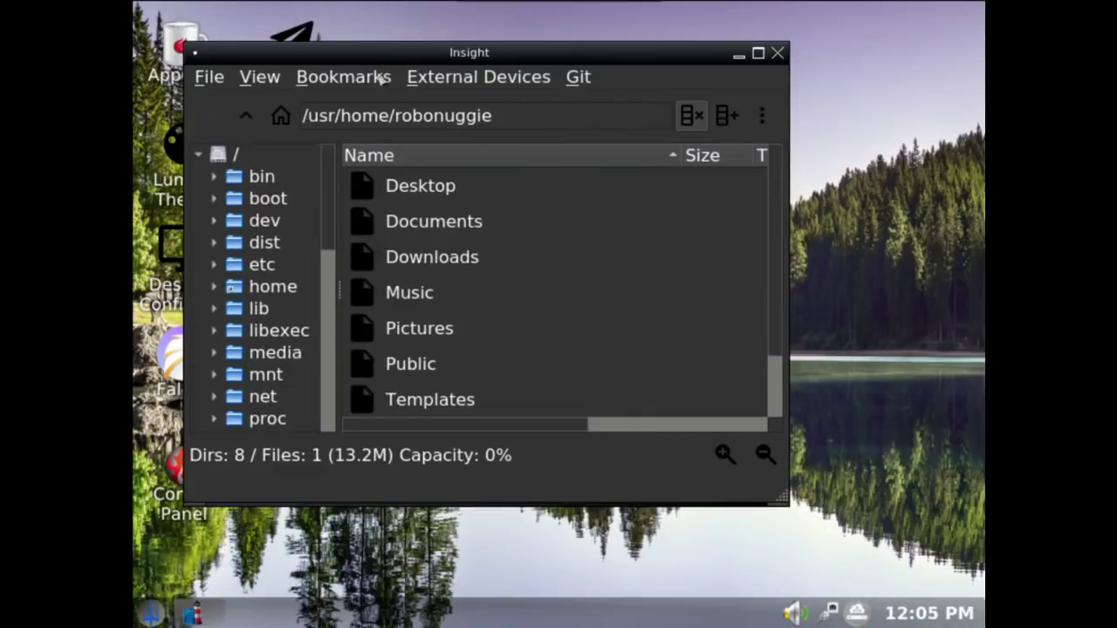
key(Down)
- Reposition the Insight file manager window on the desktop and close it
drag(445, 58, 563, 104)
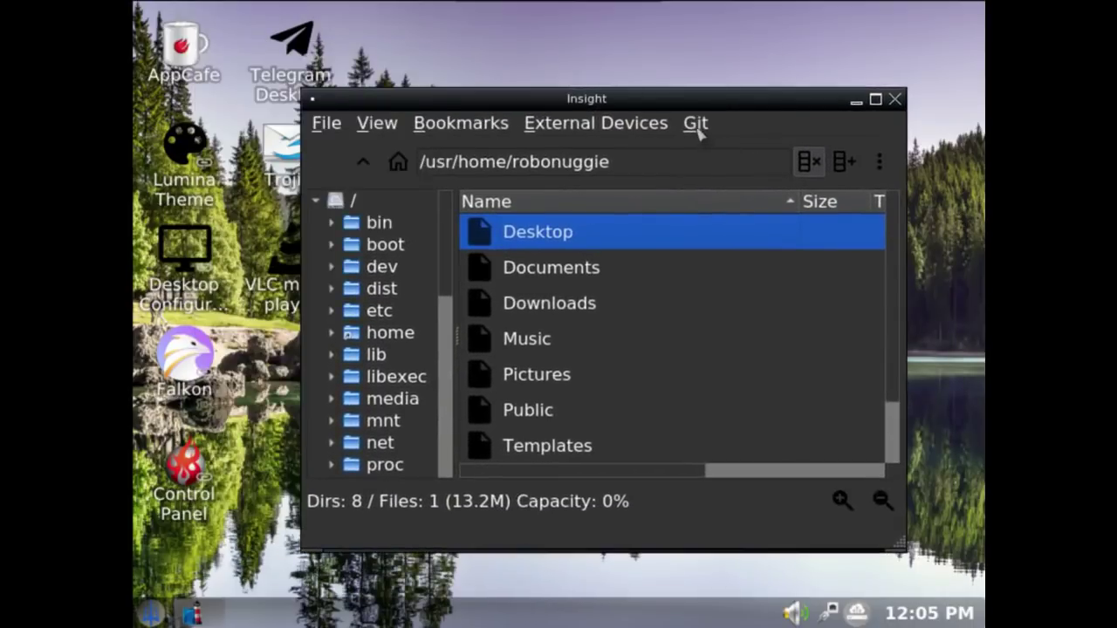
drag(655, 101, 583, 52)
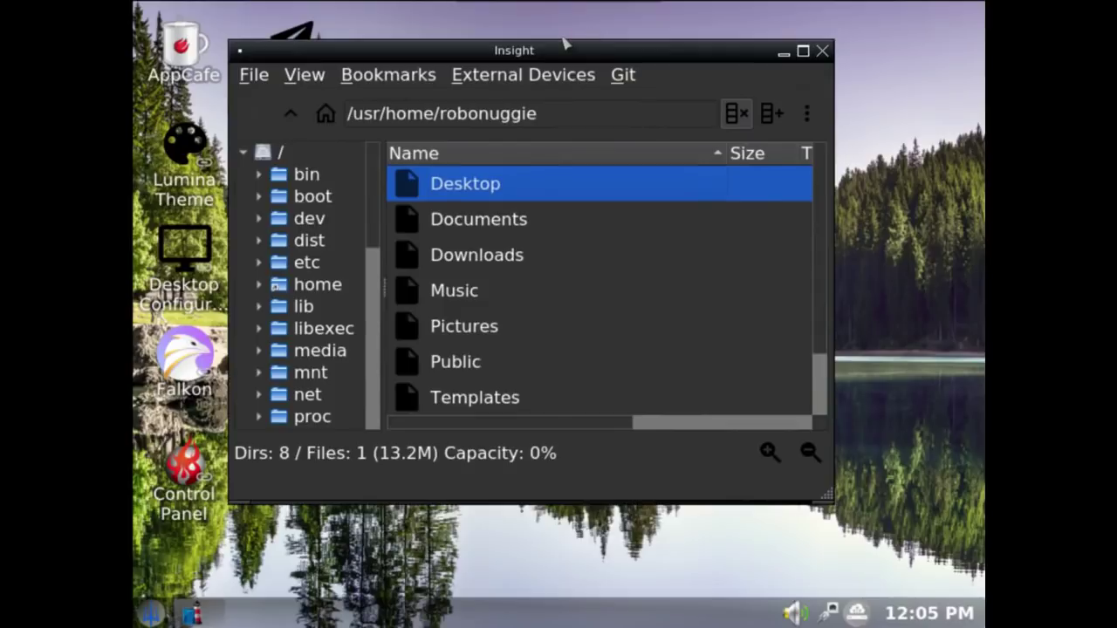
mouse_move(563, 4)
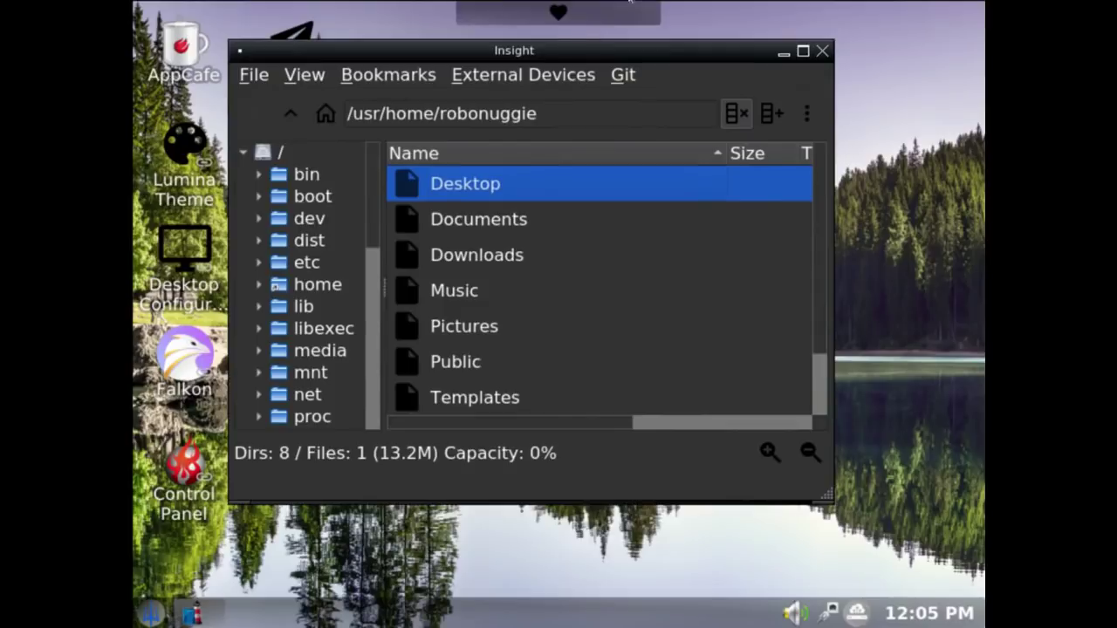
click(824, 52)
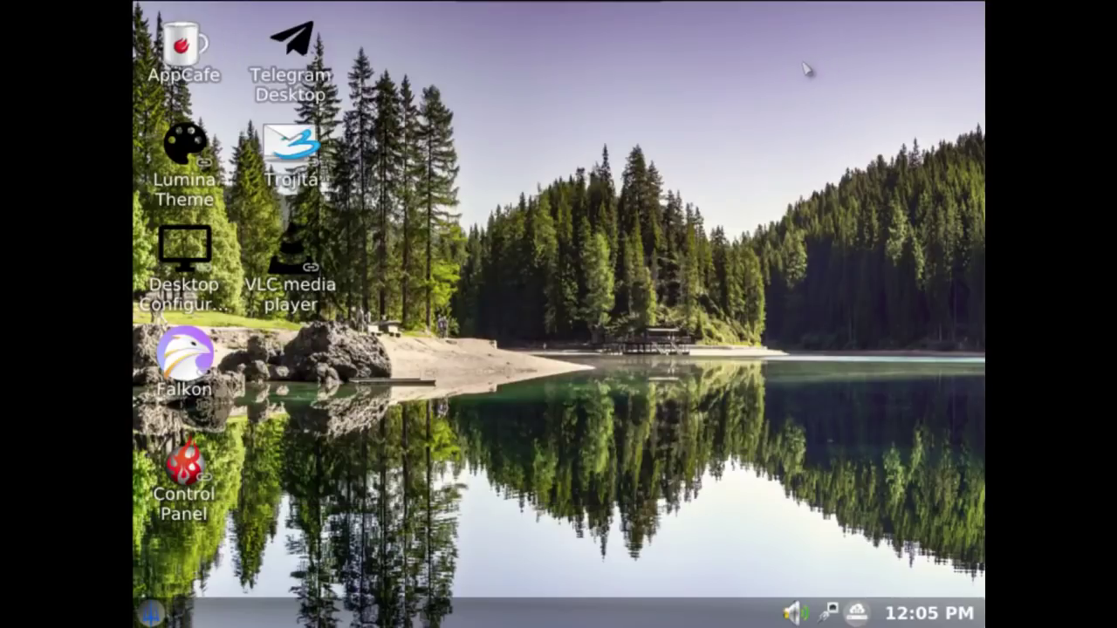
- Open the home directory's Downloads folder from the desktop menu, and close its file manager window after viewing
right_click(517, 27)
mouse_move(541, 119)
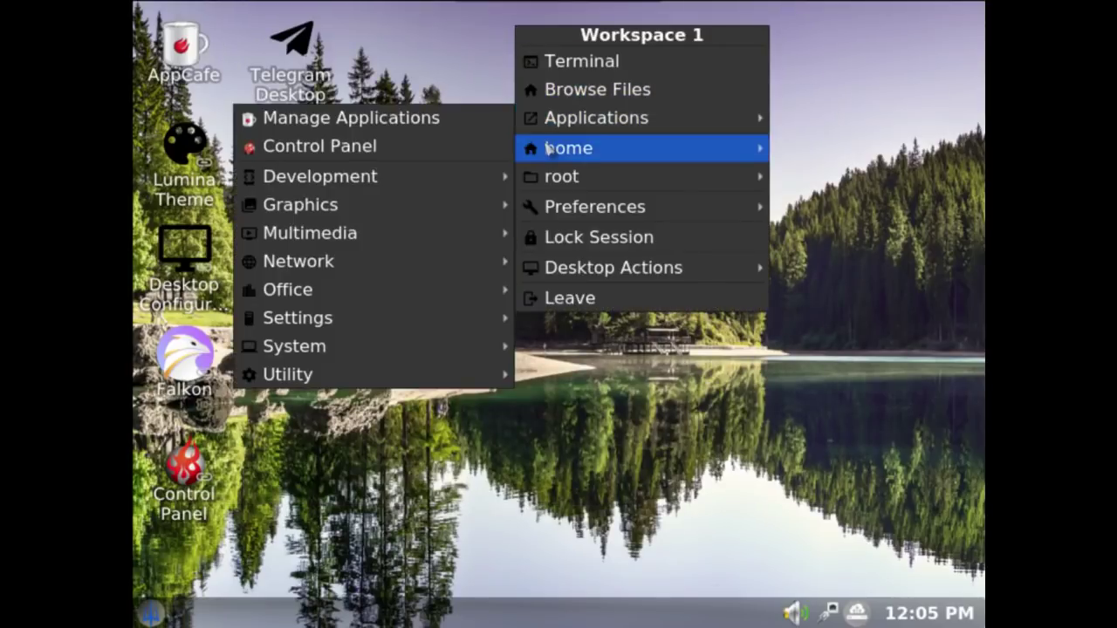
mouse_move(548, 149)
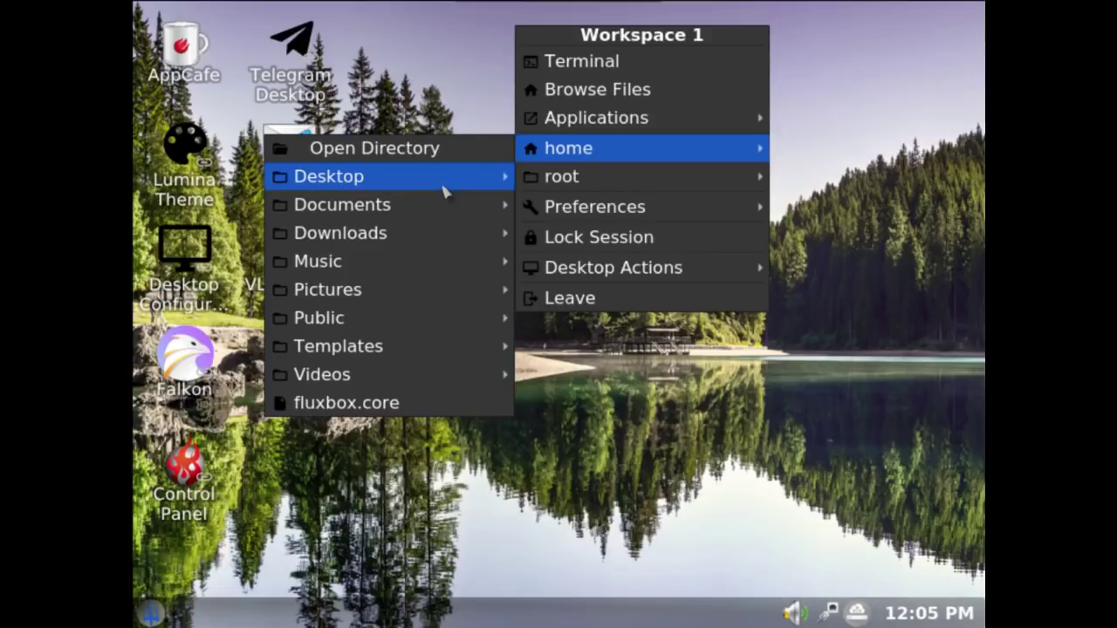
mouse_move(386, 234)
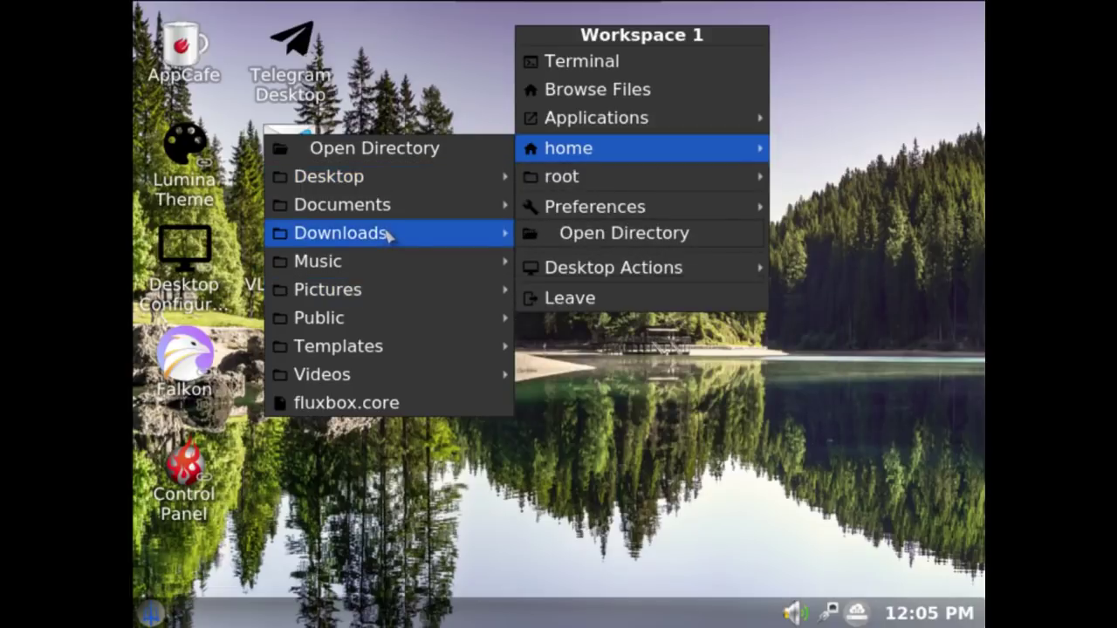
click(540, 234)
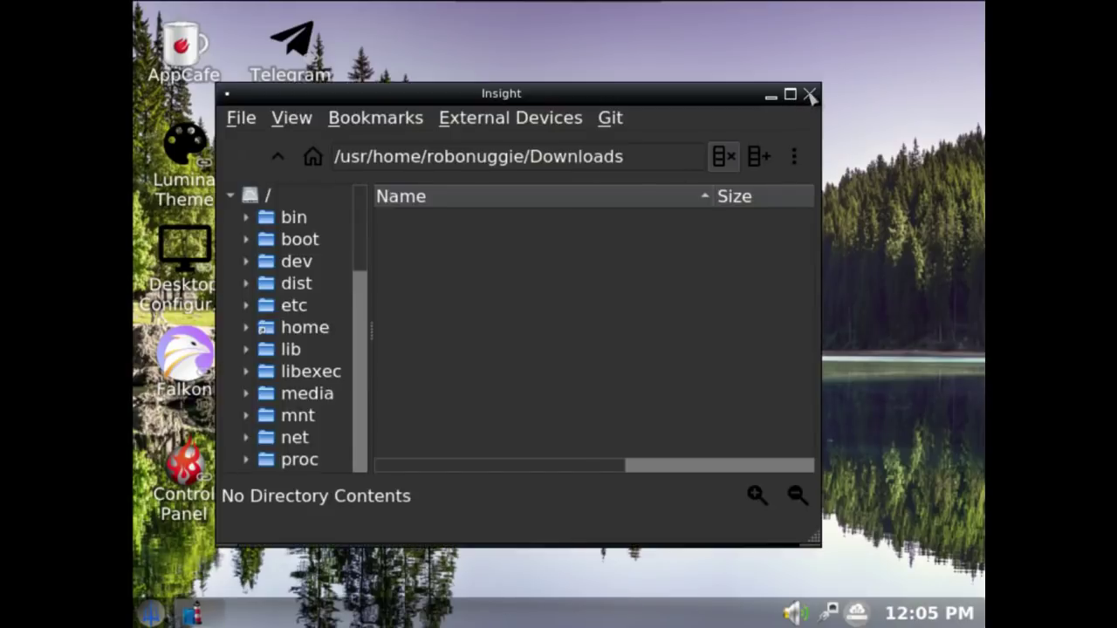
click(810, 98)
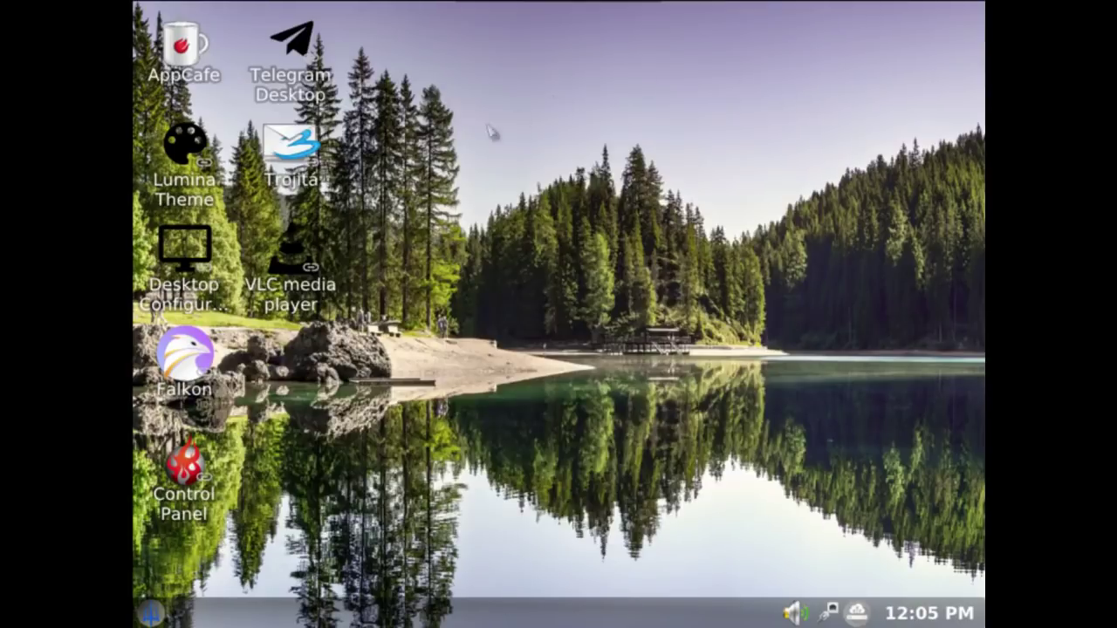
- Examine which programs the Development, Graphics, Multimedia and Network application categories offer, including Falkon's launch options
right_click(473, 69)
mouse_move(501, 160)
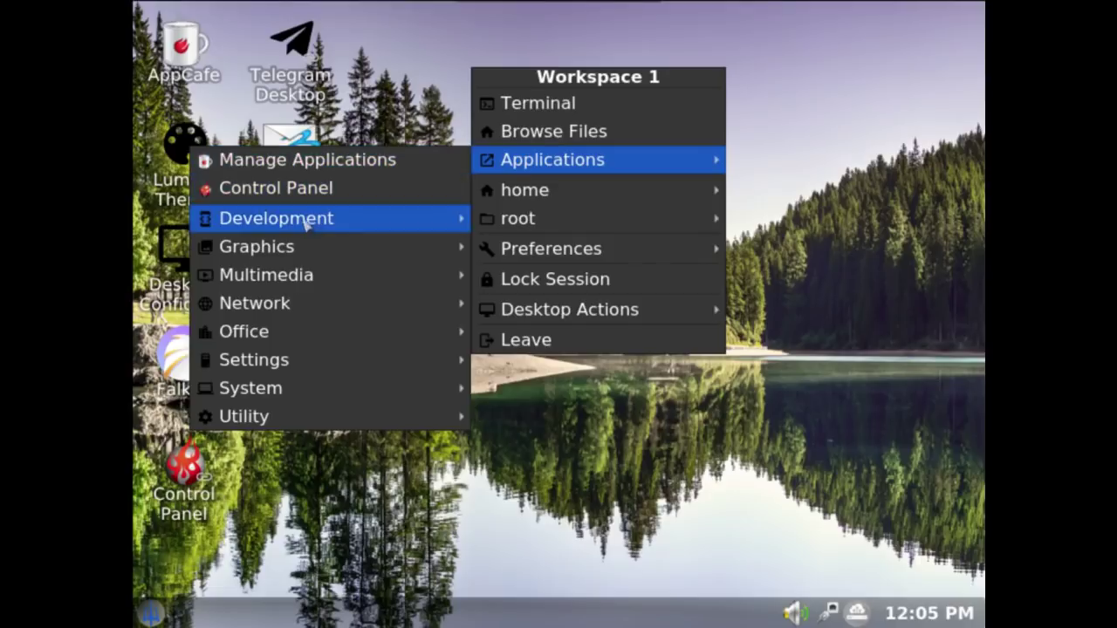
mouse_move(302, 220)
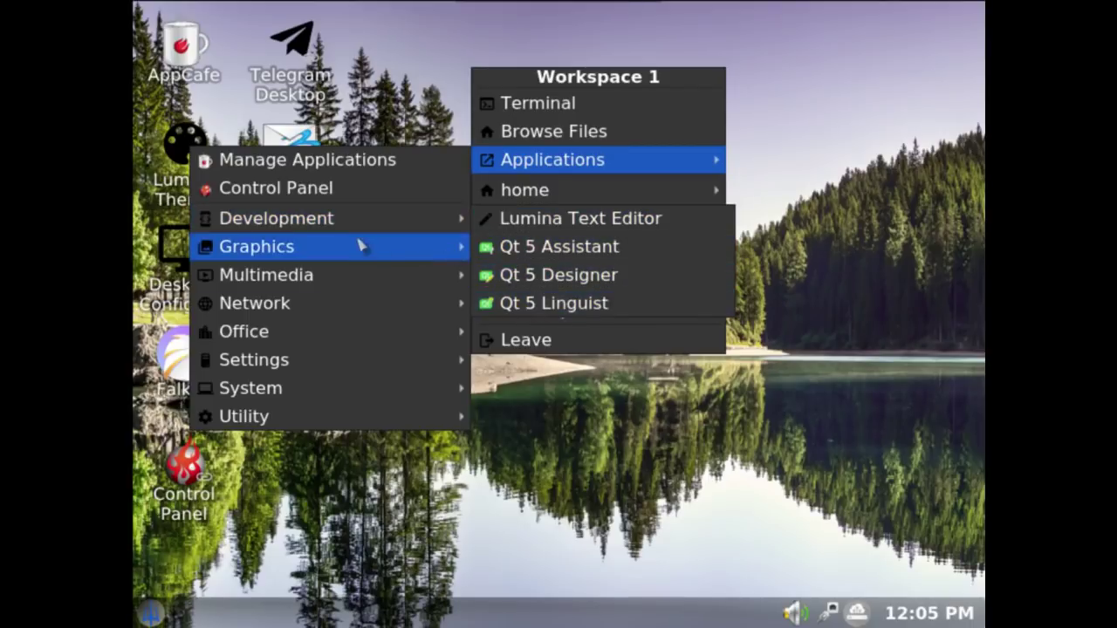
mouse_move(378, 244)
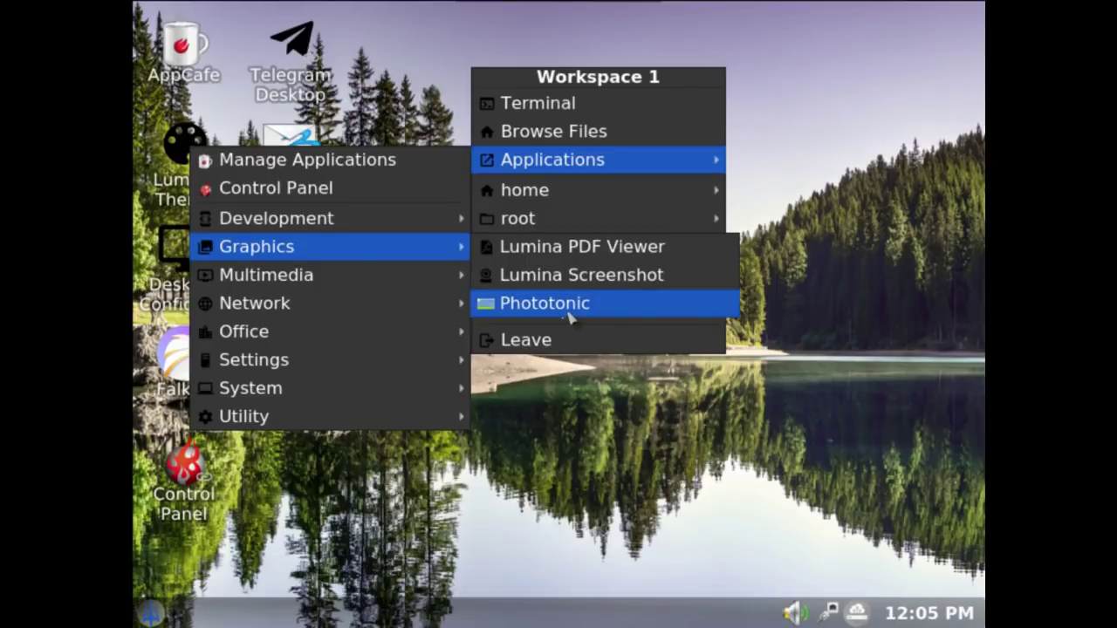
mouse_move(357, 275)
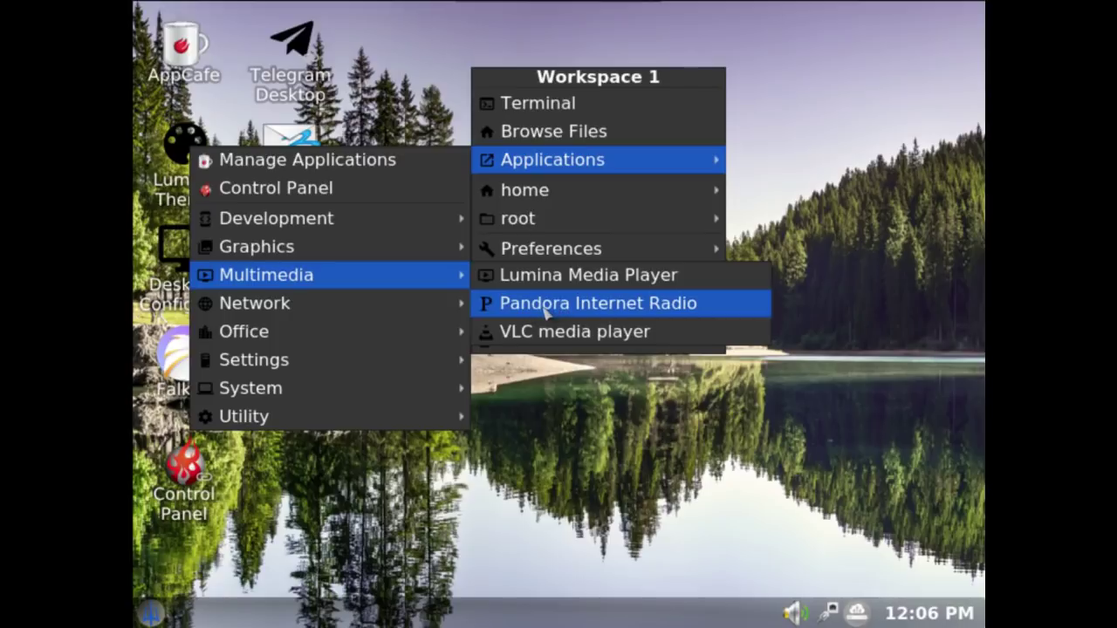
mouse_move(366, 302)
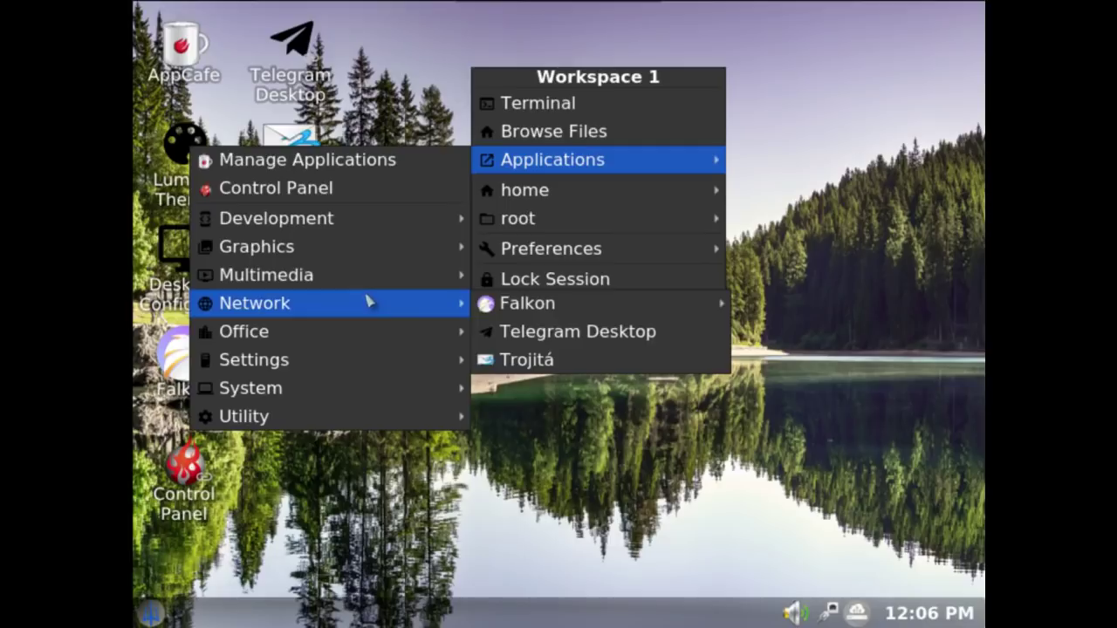
mouse_move(508, 303)
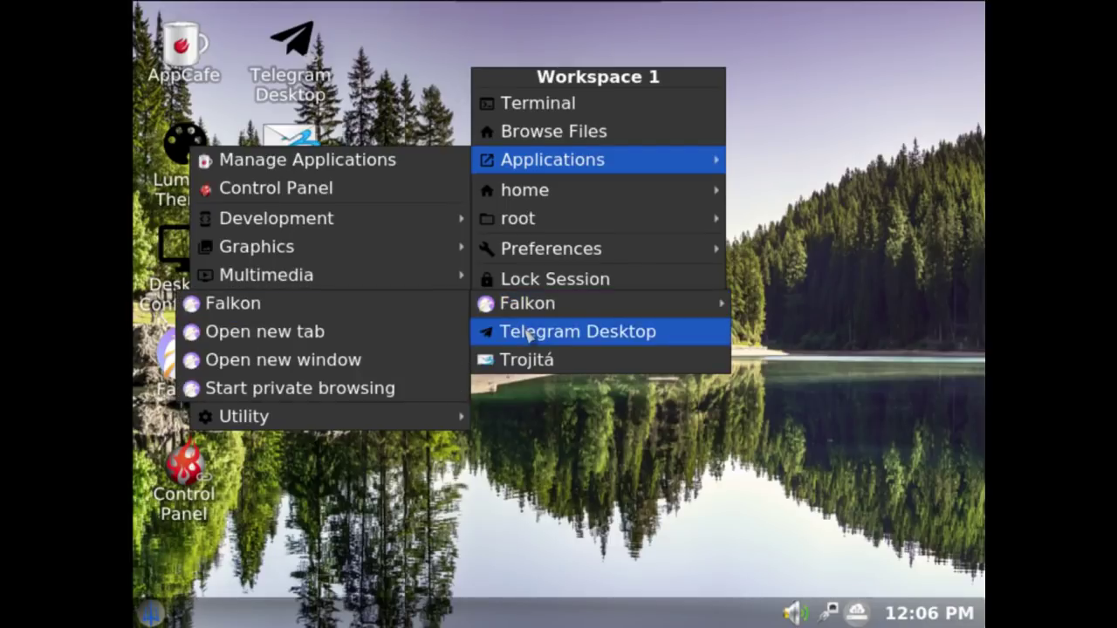
mouse_move(378, 332)
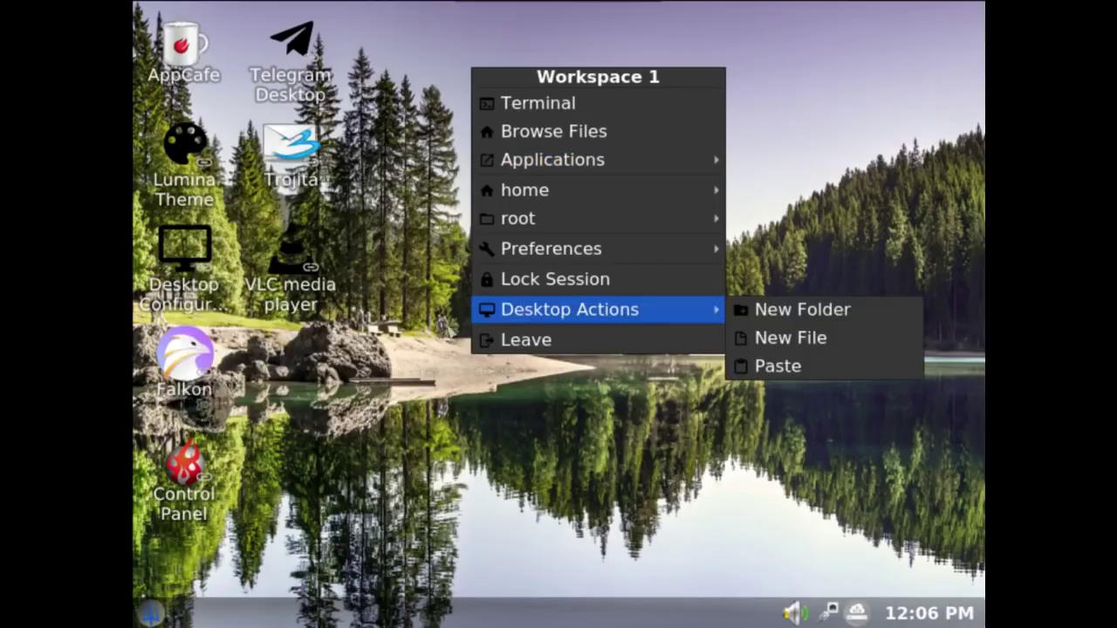
- Launch the Calculator from the Office applications and close it after a brief look
right_click(449, 55)
right_click(449, 55)
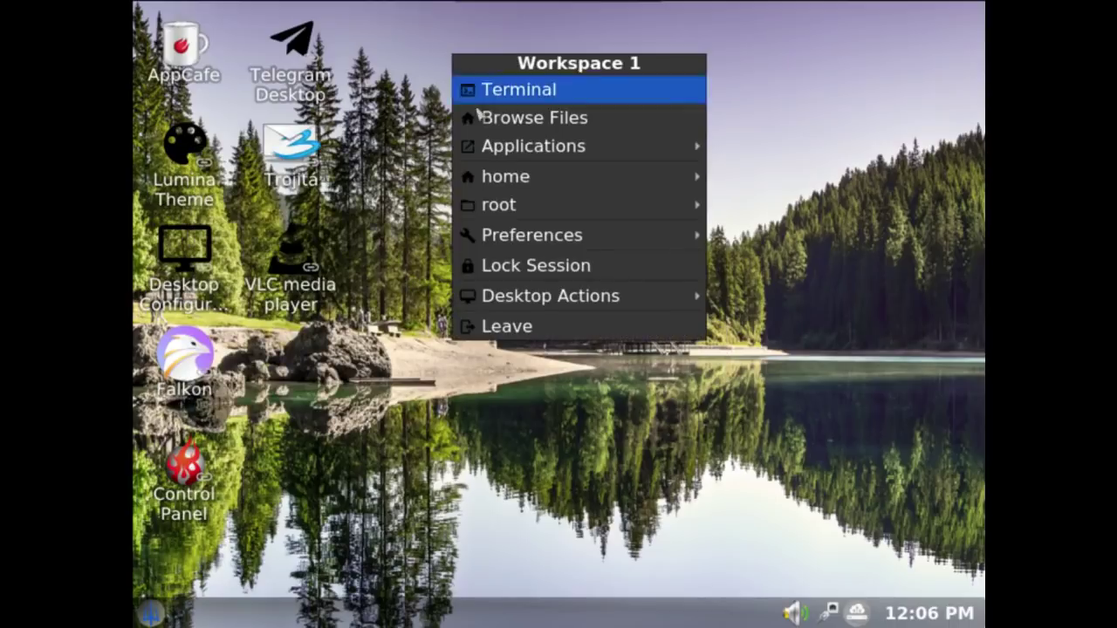
mouse_move(515, 150)
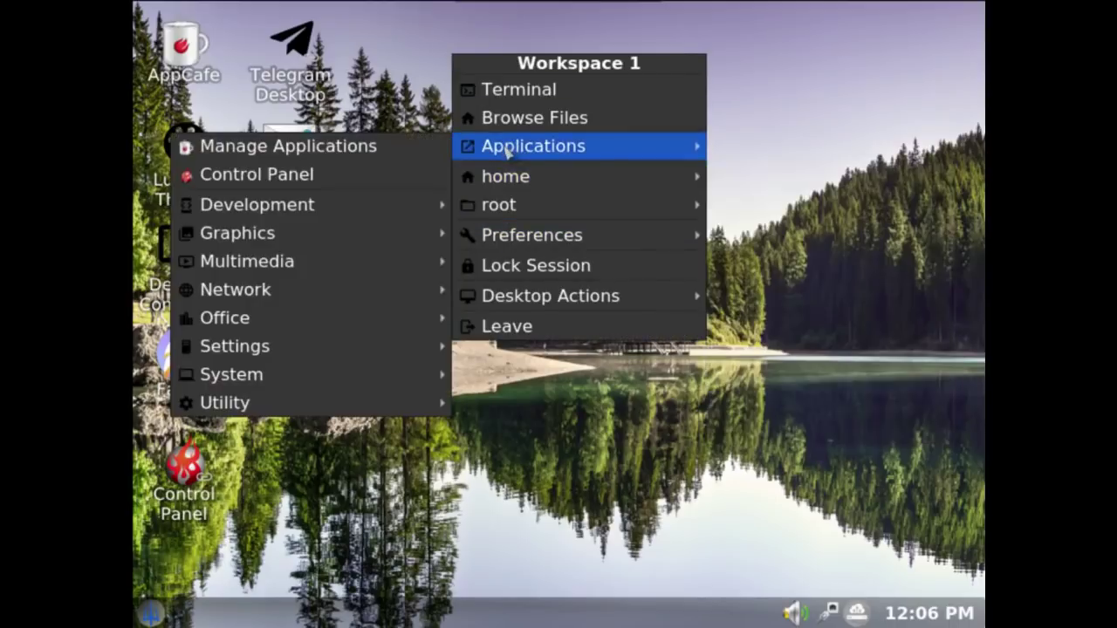
mouse_move(312, 324)
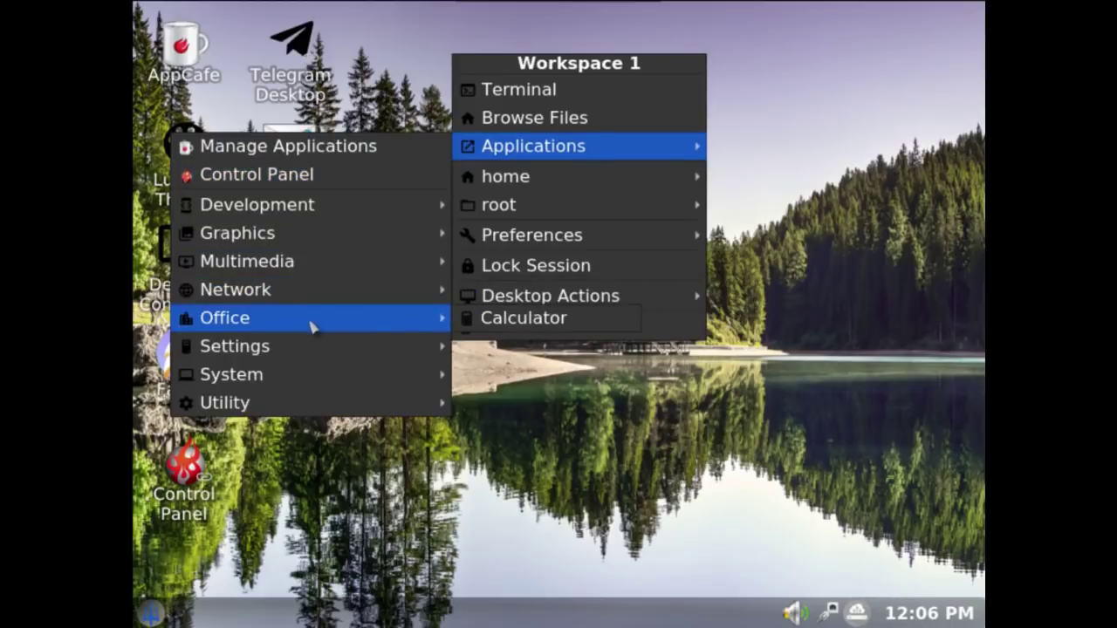
click(478, 323)
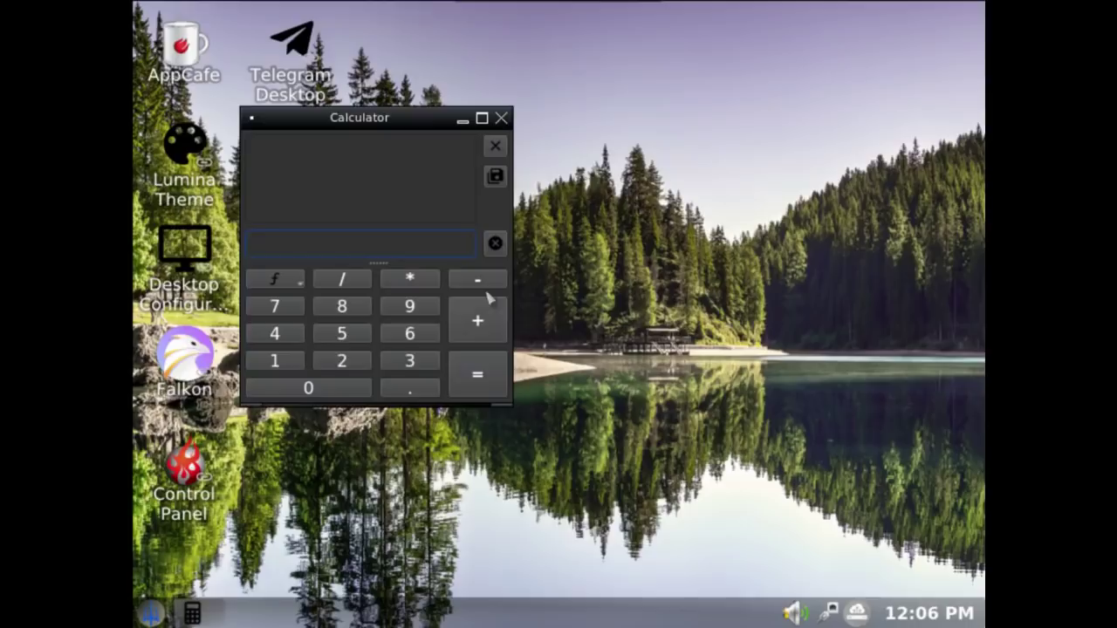
drag(416, 117, 483, 55)
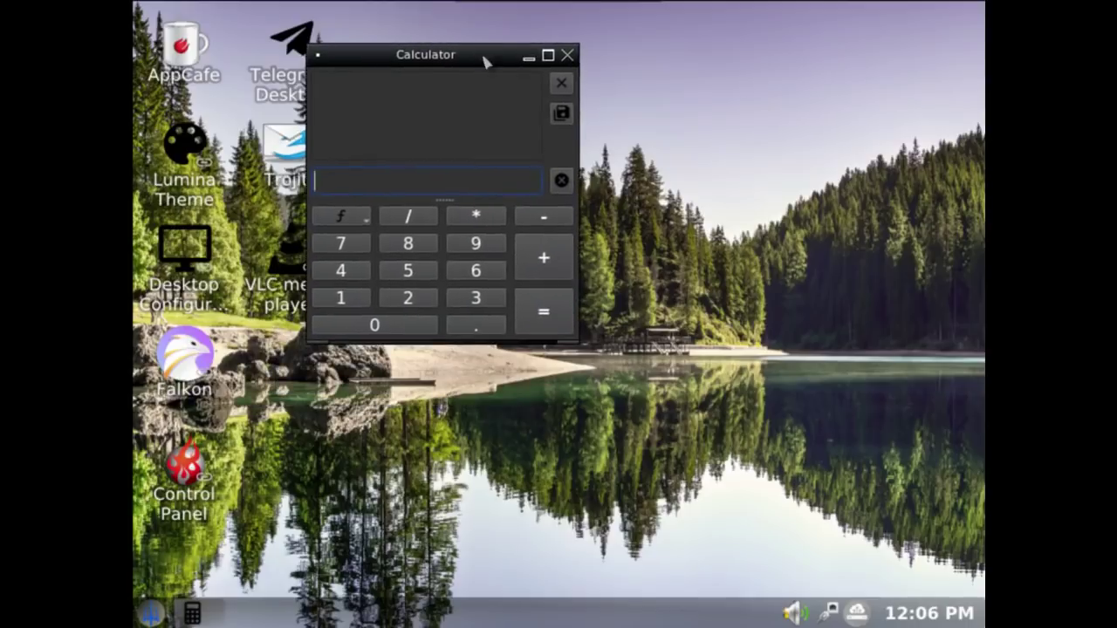
click(568, 56)
- Examine which programs the Office, Settings and System application categories offer
right_click(456, 87)
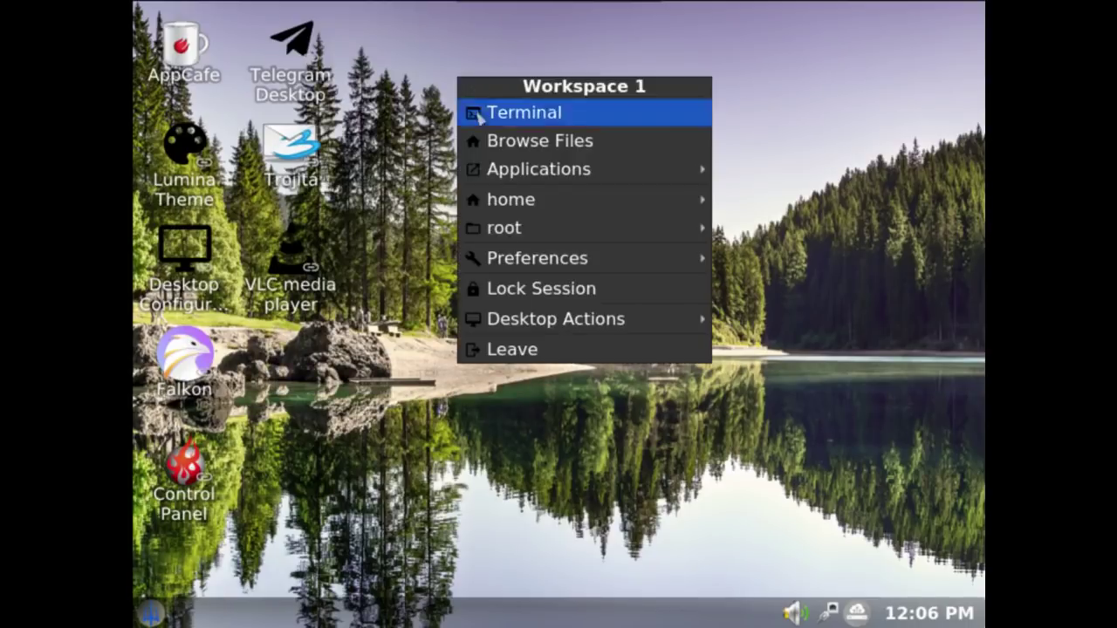
mouse_move(480, 174)
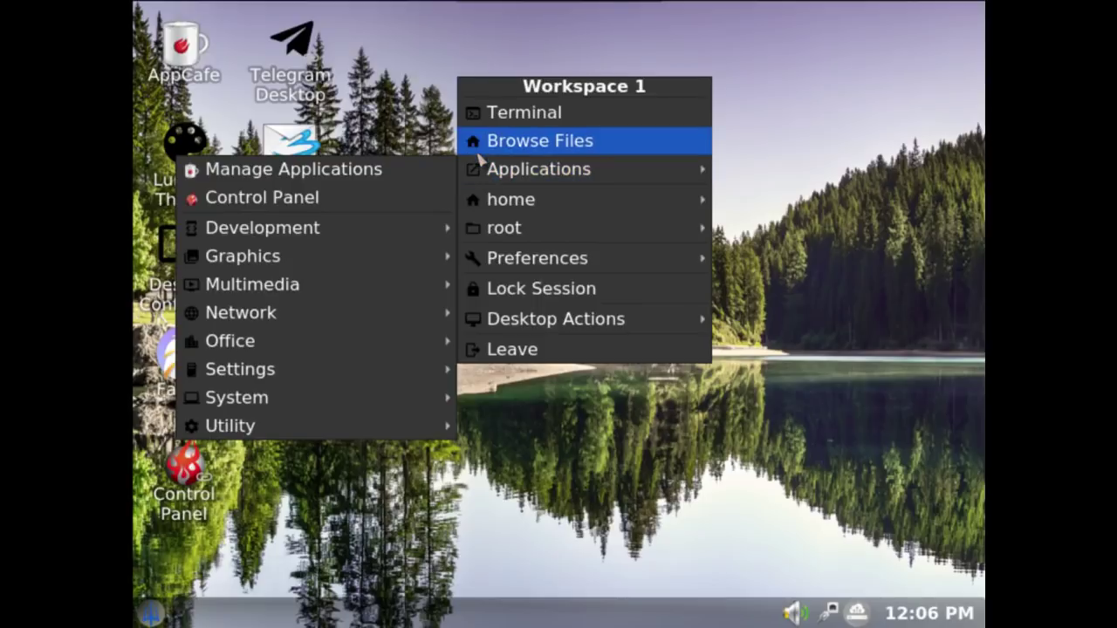
mouse_move(295, 346)
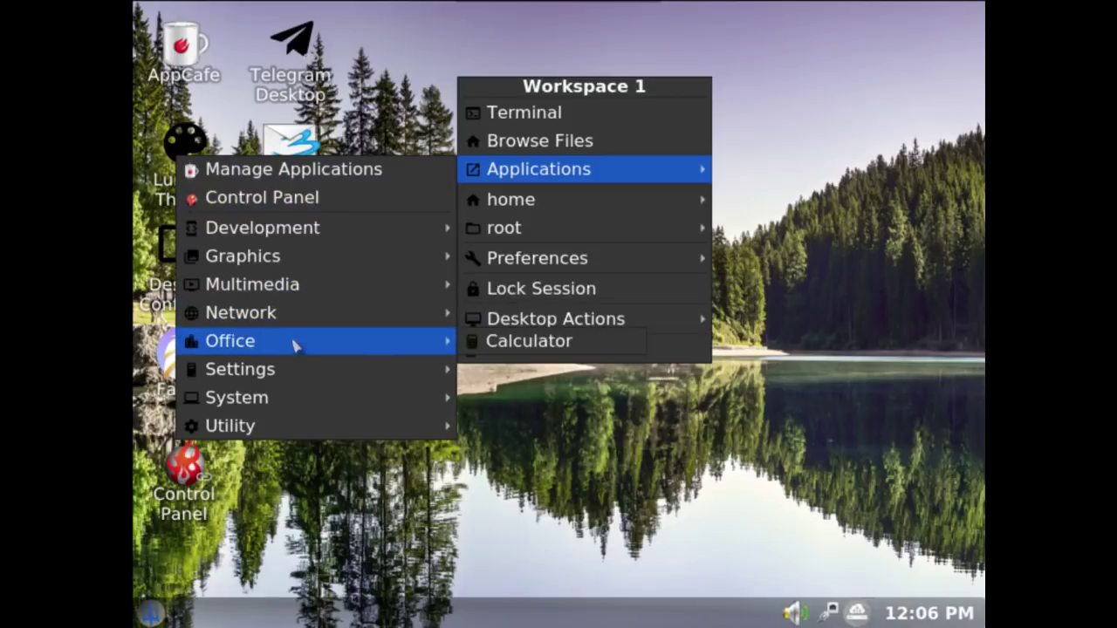
mouse_move(277, 373)
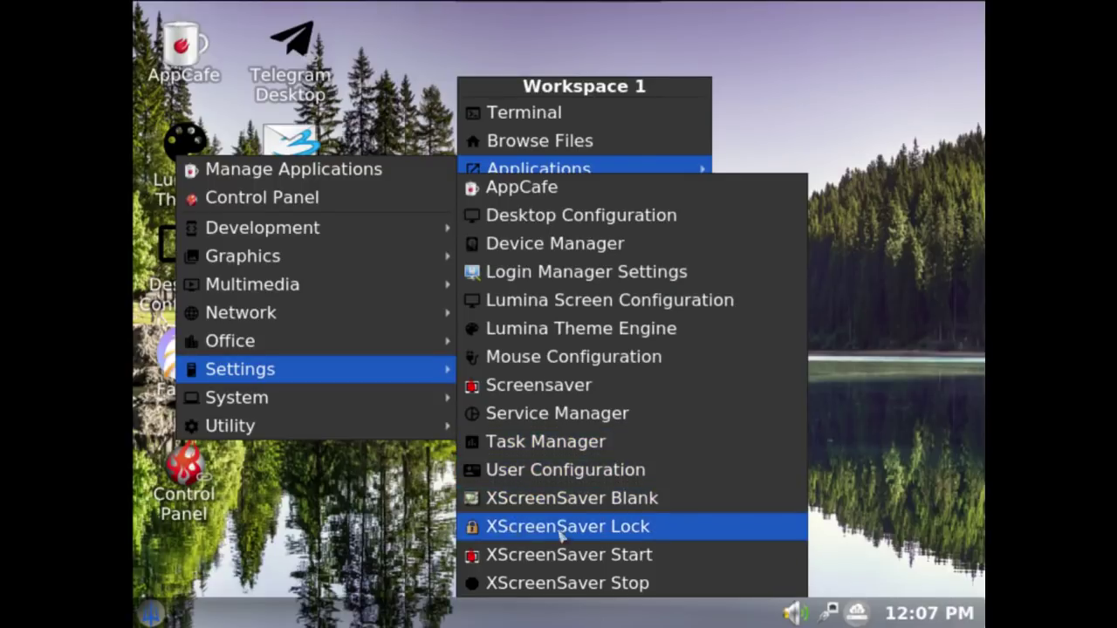
mouse_move(369, 402)
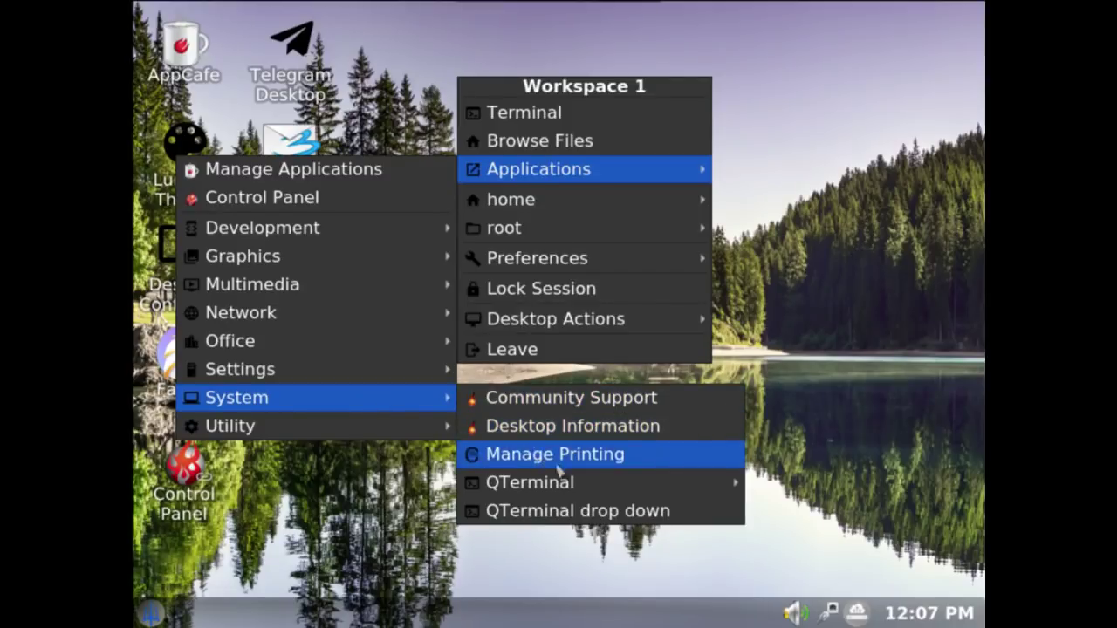
mouse_move(554, 489)
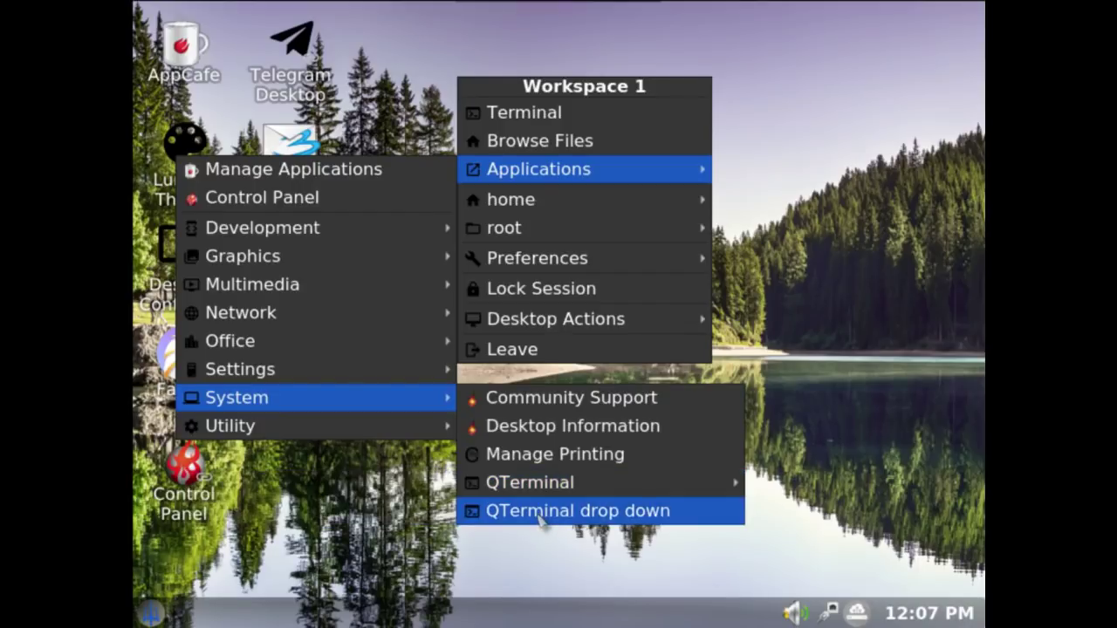
- Launch QTerminal drop down from the System applications and dismiss its window
click(541, 515)
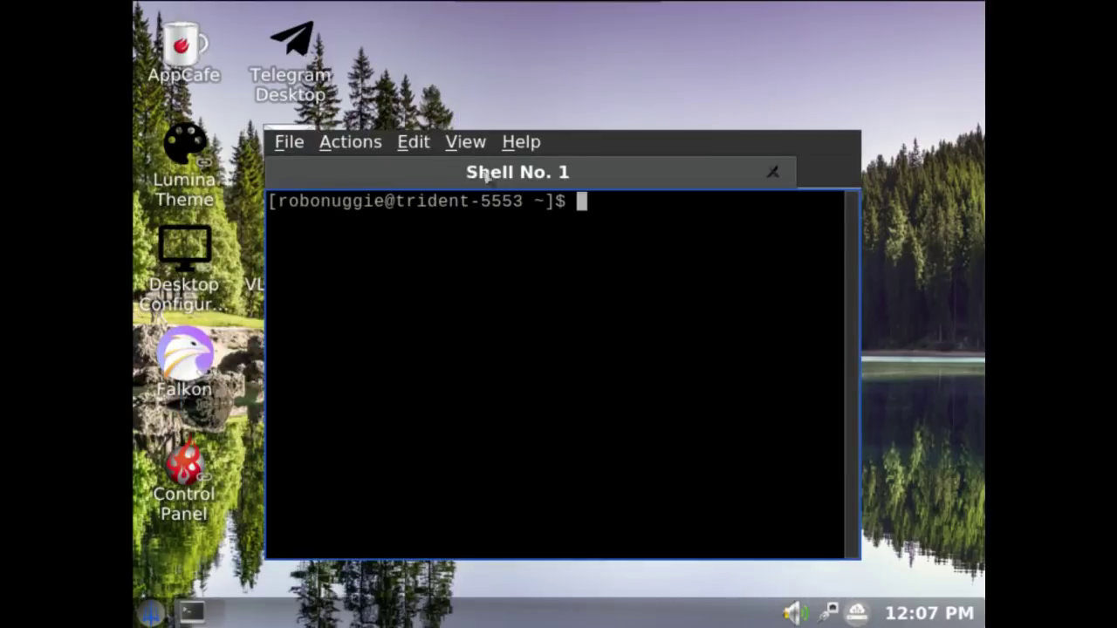
right_click(497, 79)
click(498, 79)
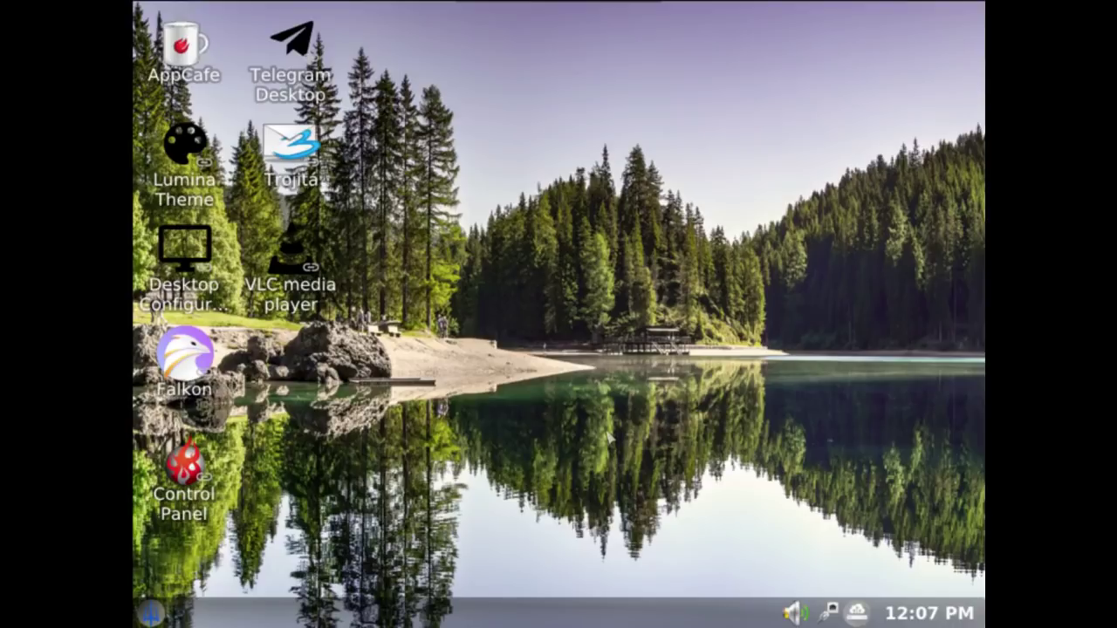
right_click(522, 89)
click(519, 65)
mouse_move(552, 10)
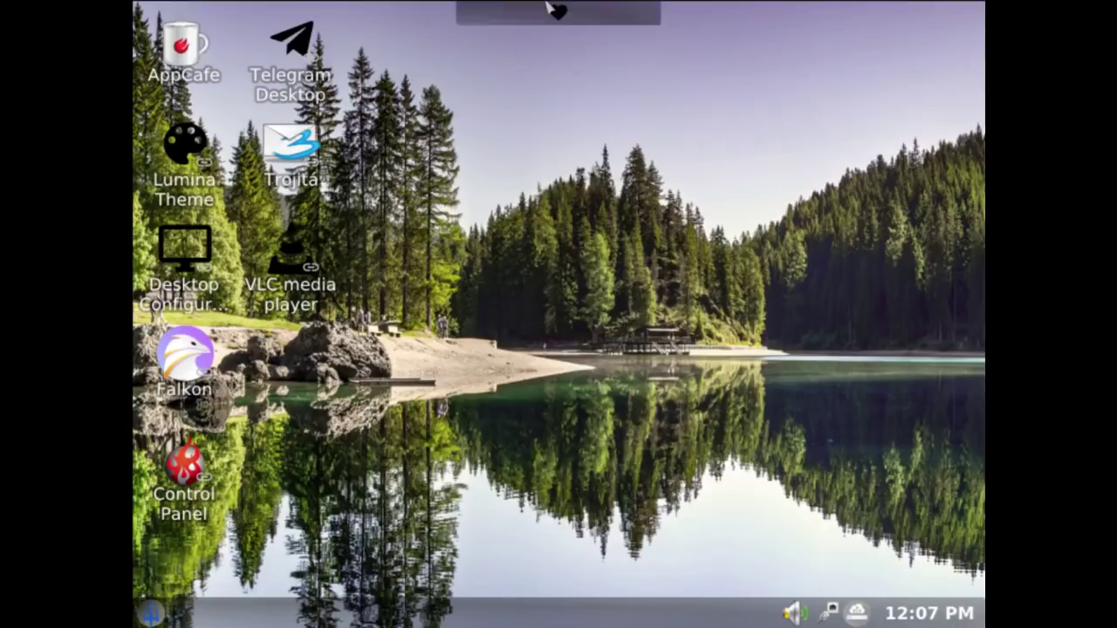
- Review the programs offered in the favorites list and dismiss it
click(557, 11)
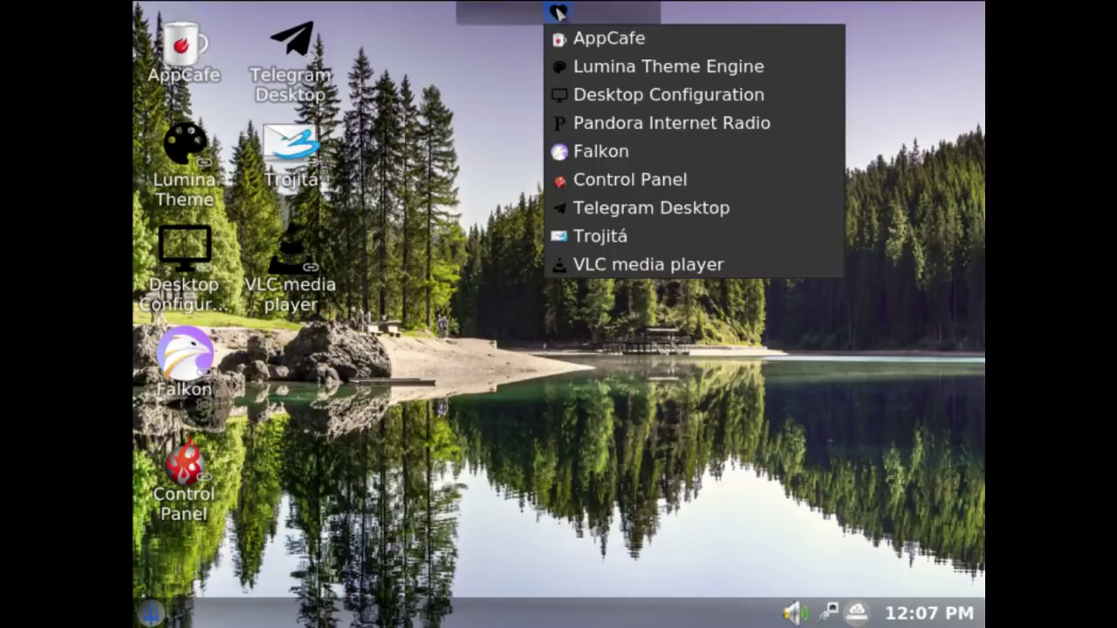
click(518, 96)
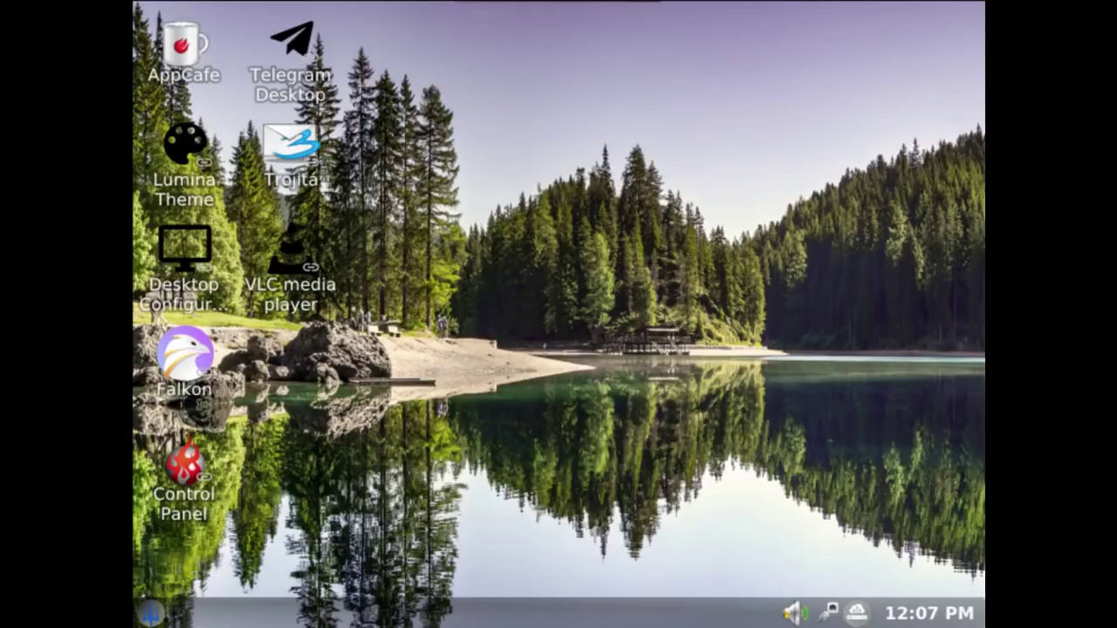
- Launch a regular QTerminal window from the System applications
right_click(455, 164)
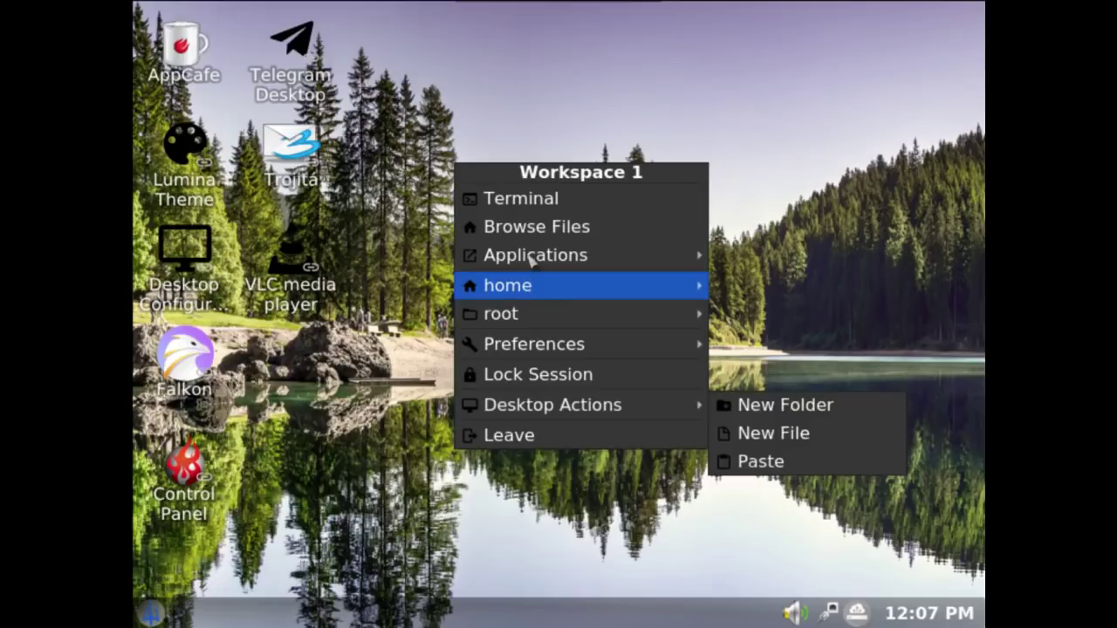
mouse_move(521, 257)
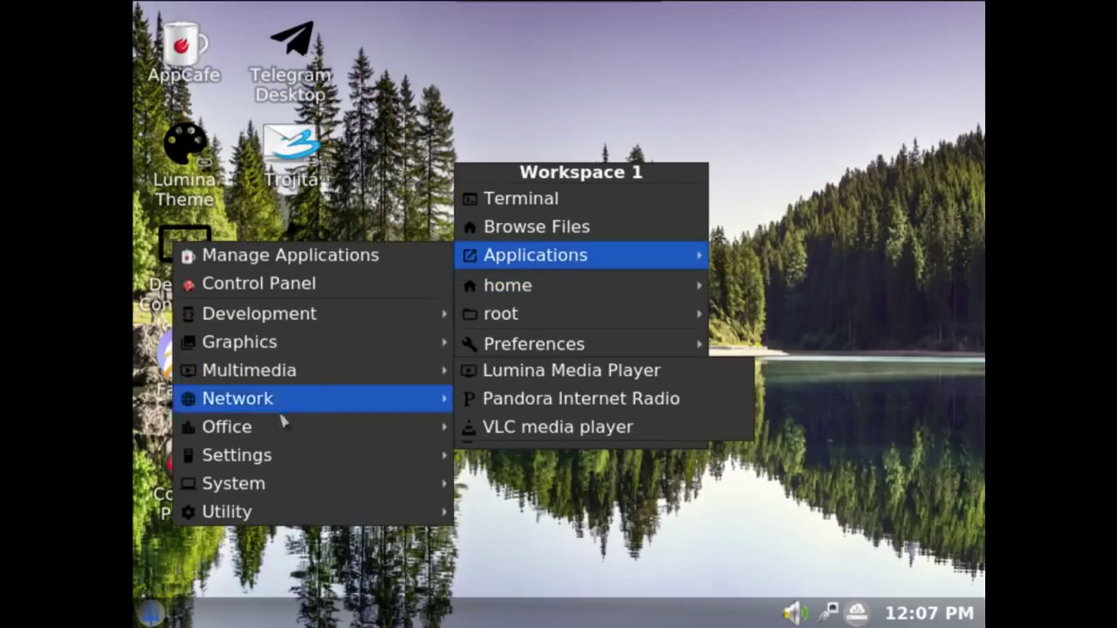
mouse_move(274, 486)
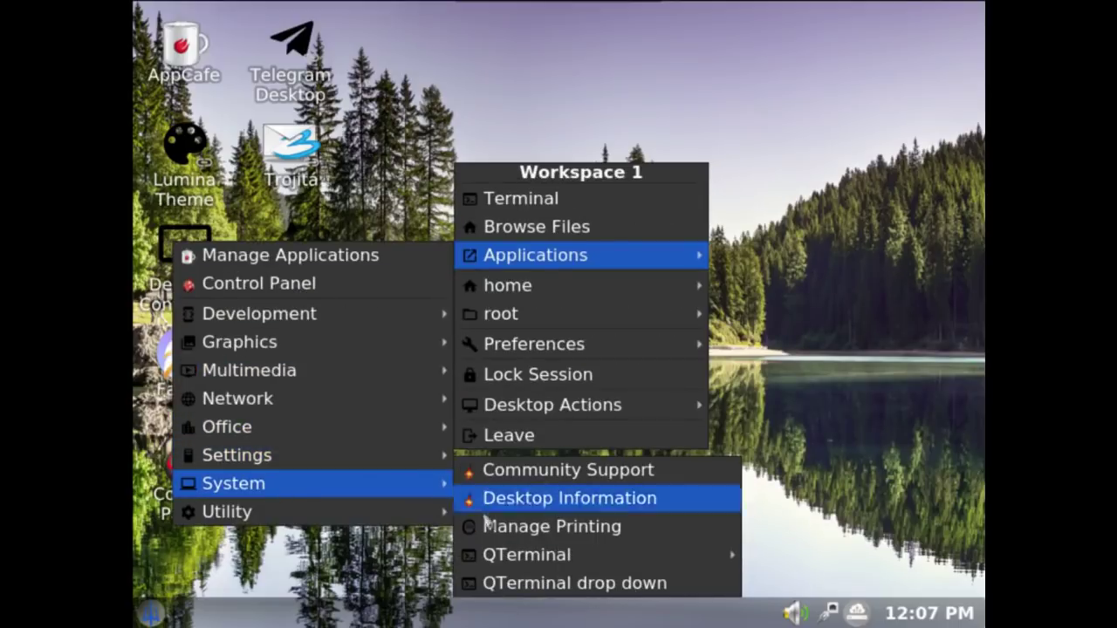
mouse_move(504, 562)
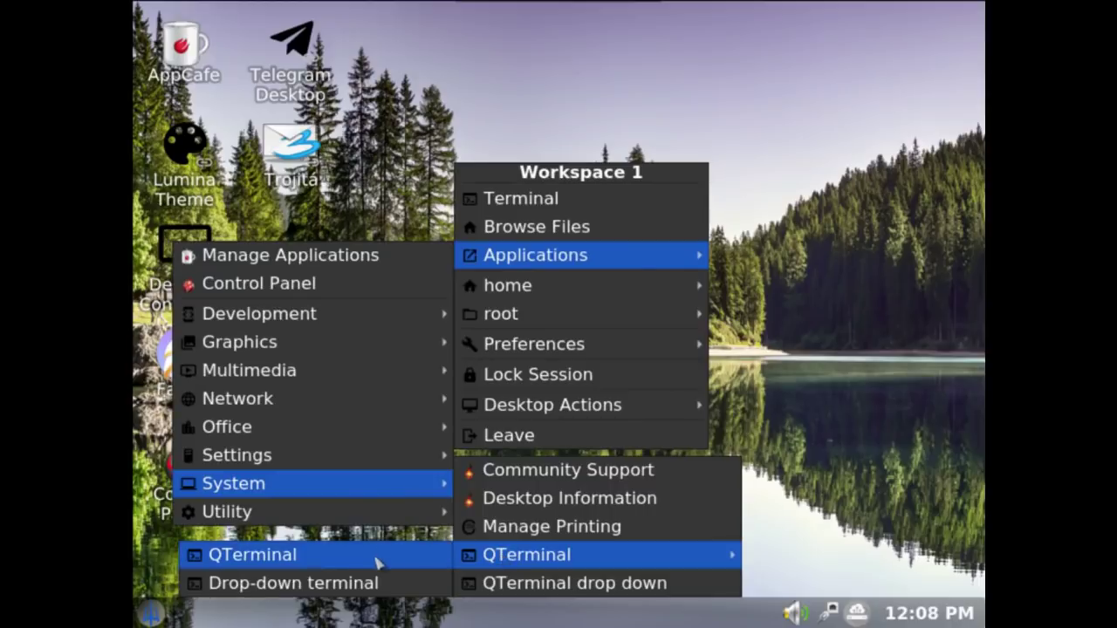
click(410, 558)
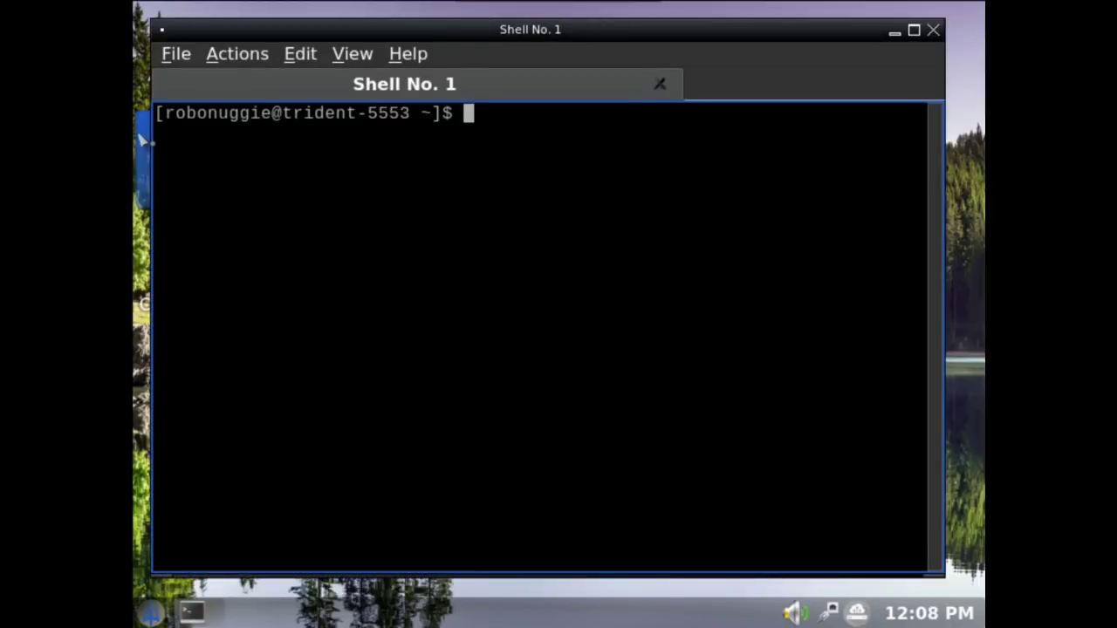
- Move the terminal window down to expose the desktop, and launch QTerminal drop down from the System applications to compare and dismiss it
right_click(140, 133)
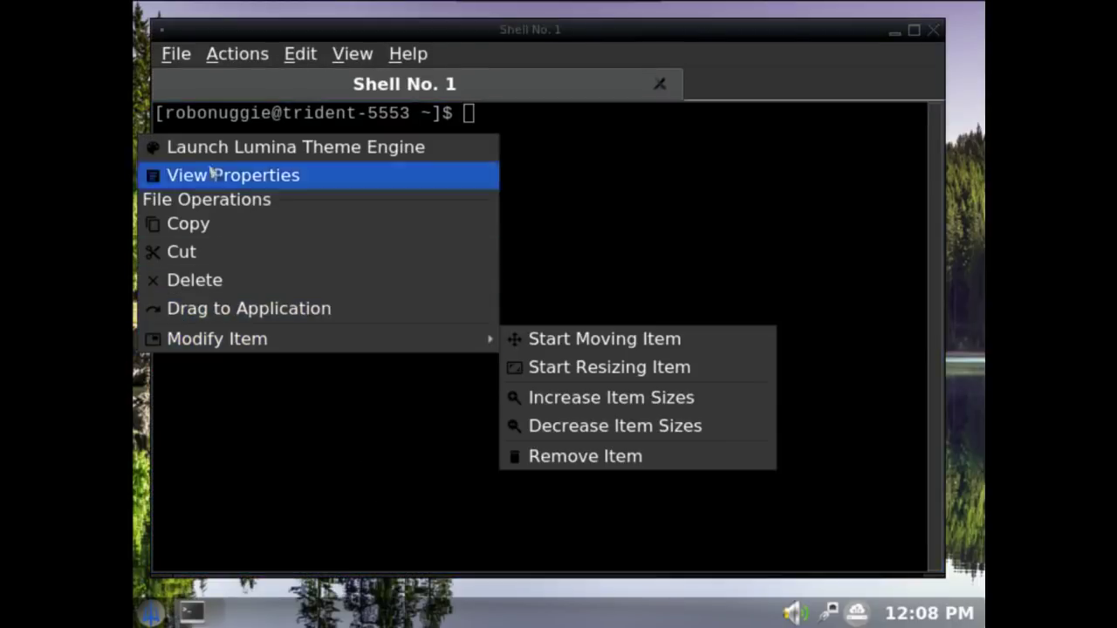
drag(808, 38, 820, 89)
right_click(703, 29)
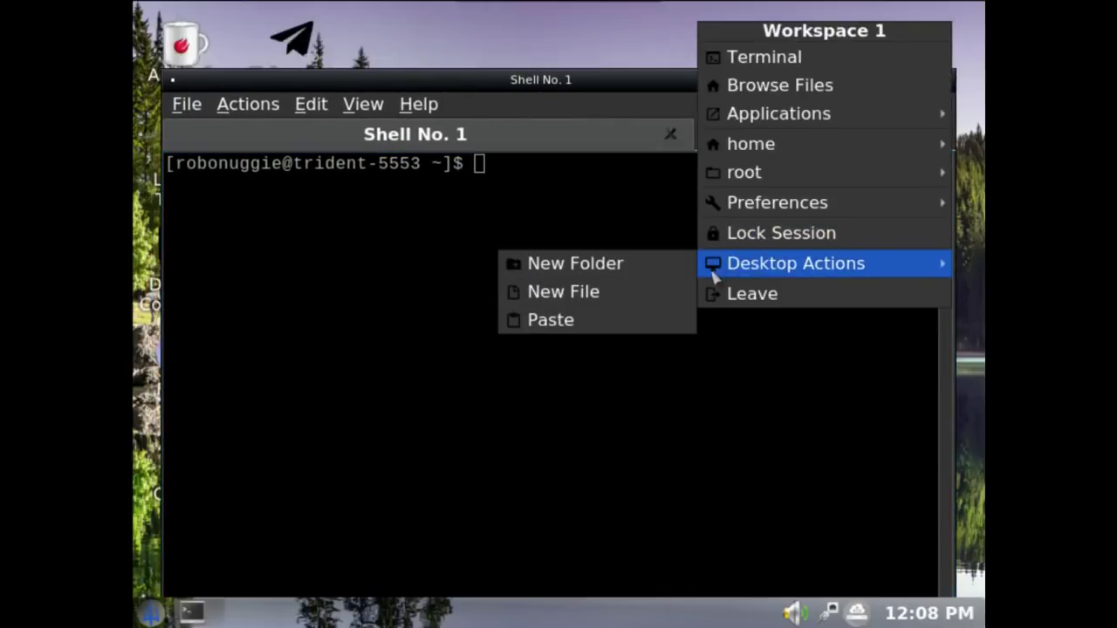
mouse_move(772, 116)
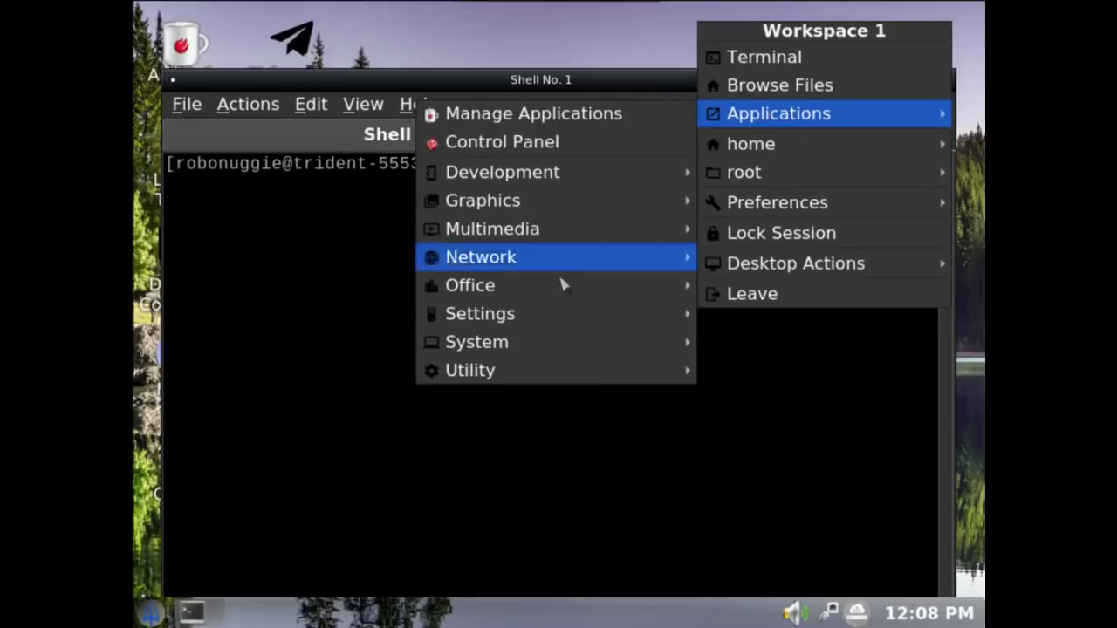
mouse_move(536, 367)
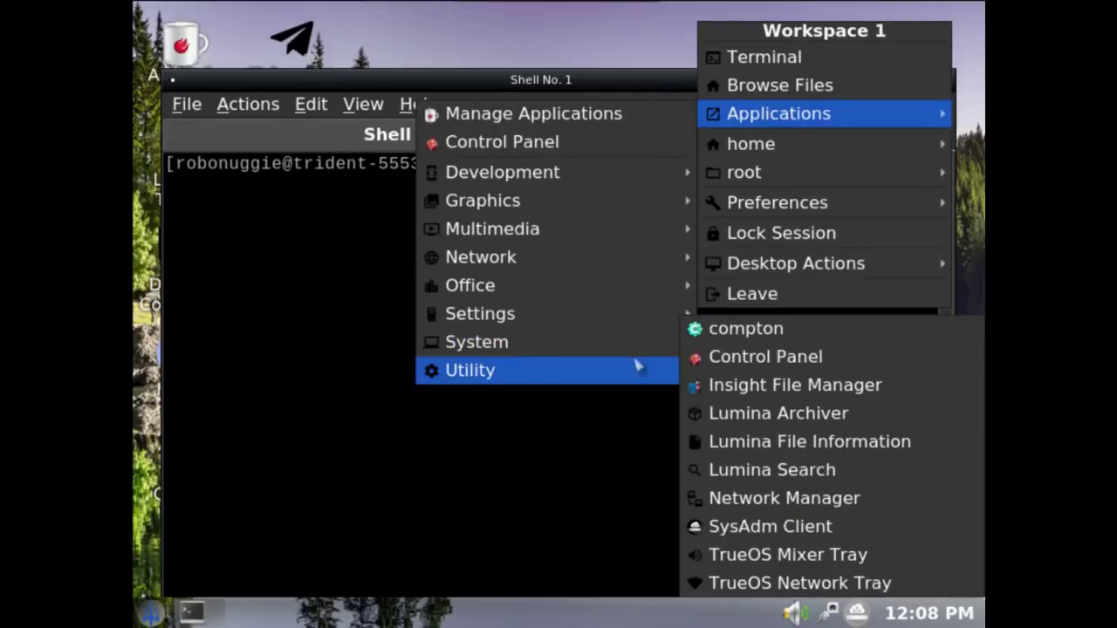
mouse_move(603, 346)
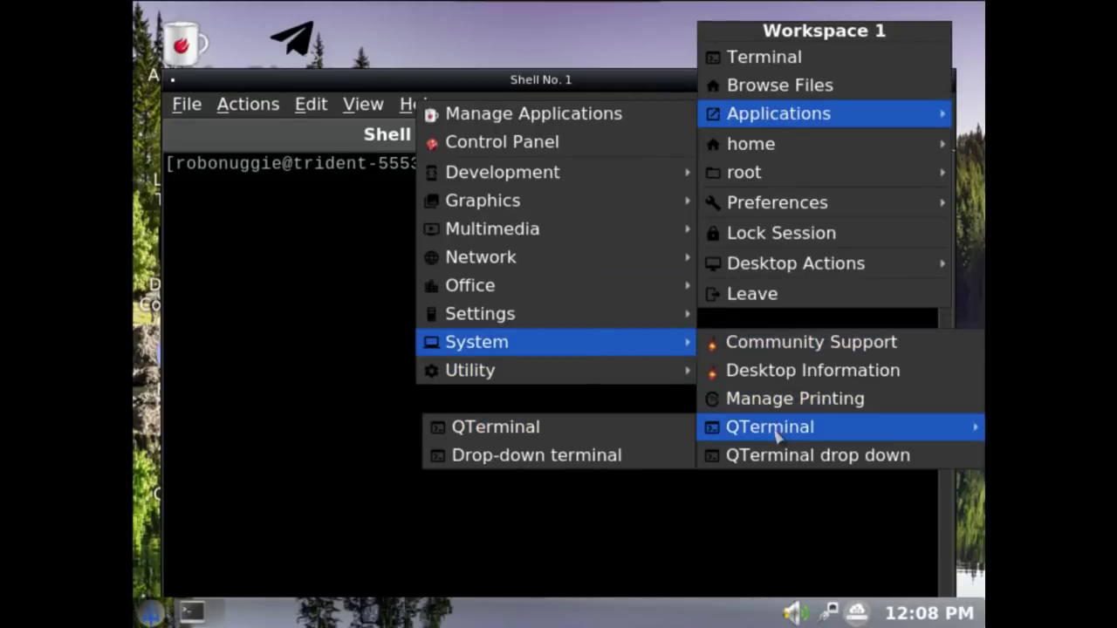
click(773, 458)
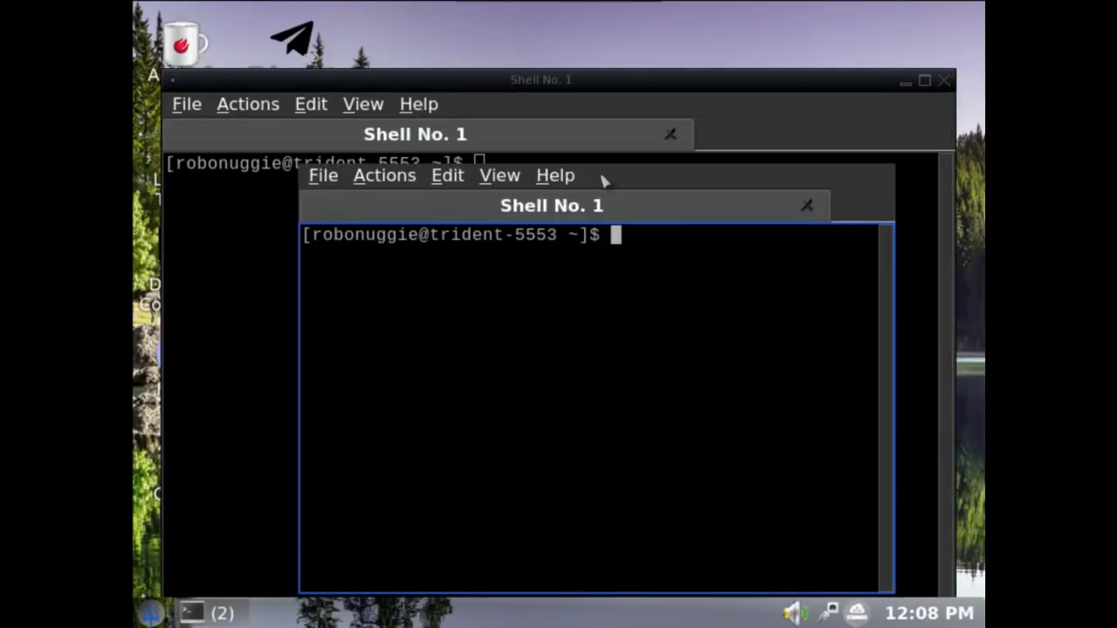
click(556, 176)
- Launch QTerminal's Drop-down terminal option from the System applications, and close both it and the regular terminal window
drag(626, 79, 658, 49)
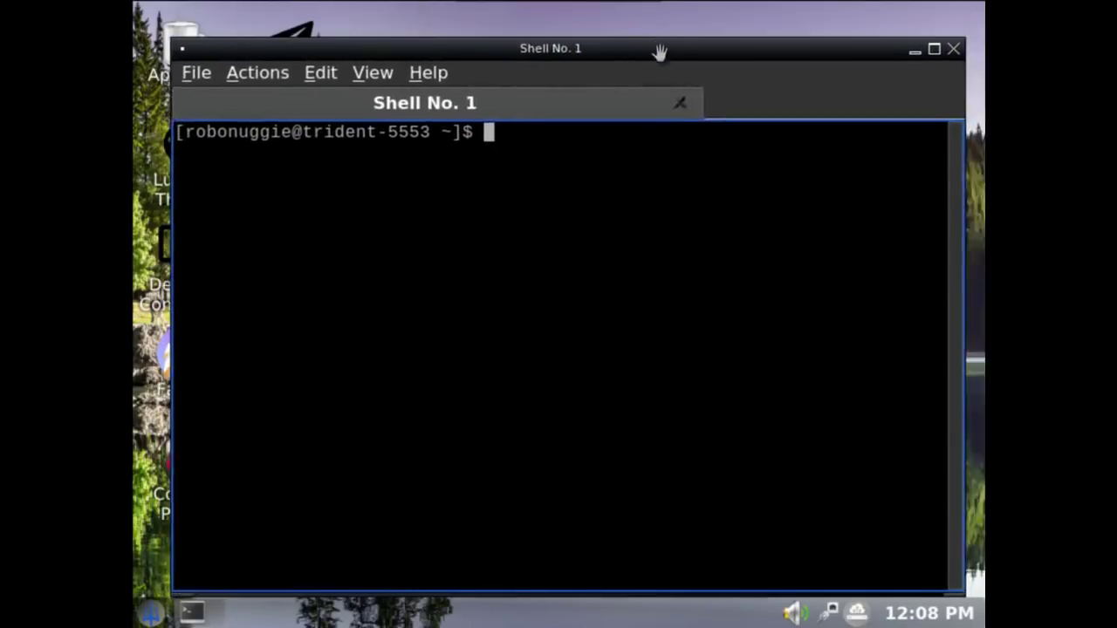
right_click(569, 27)
mouse_move(619, 110)
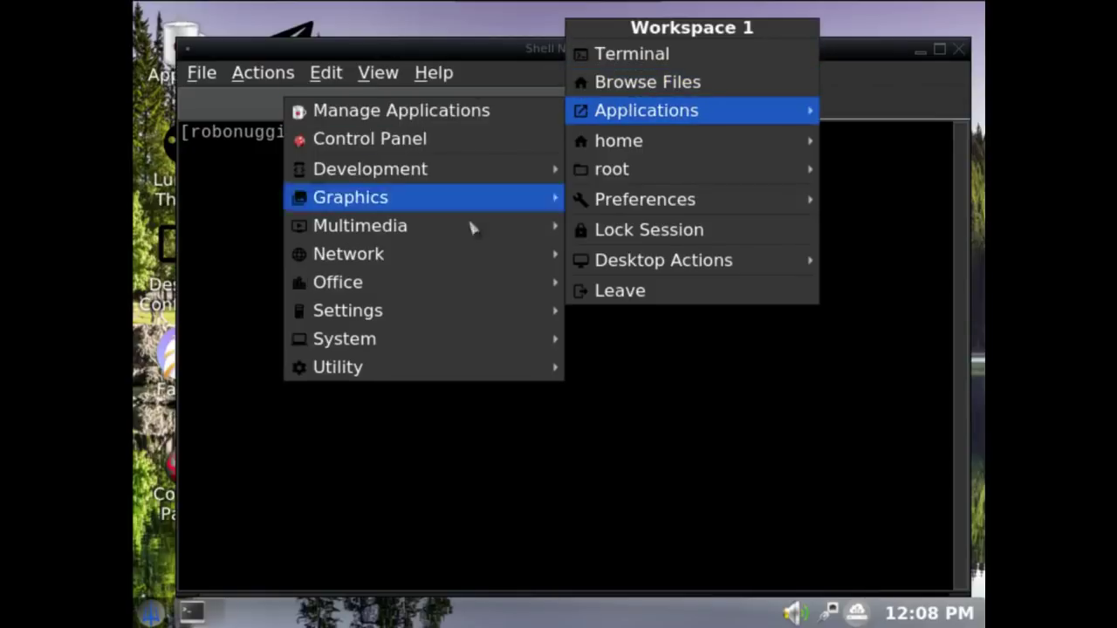
mouse_move(439, 335)
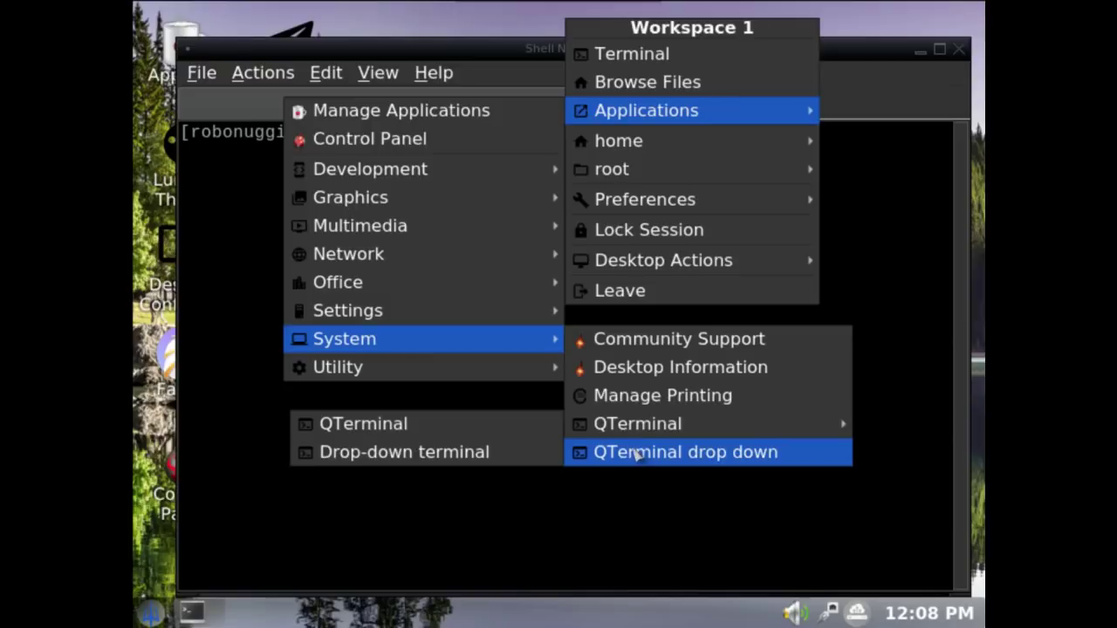
mouse_move(638, 428)
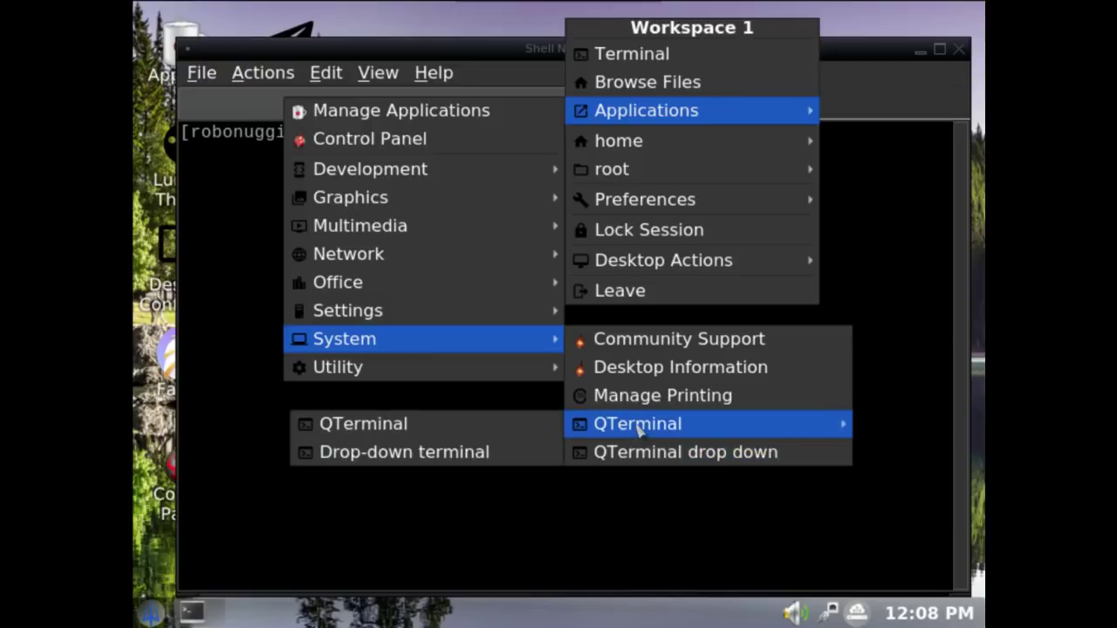
click(519, 454)
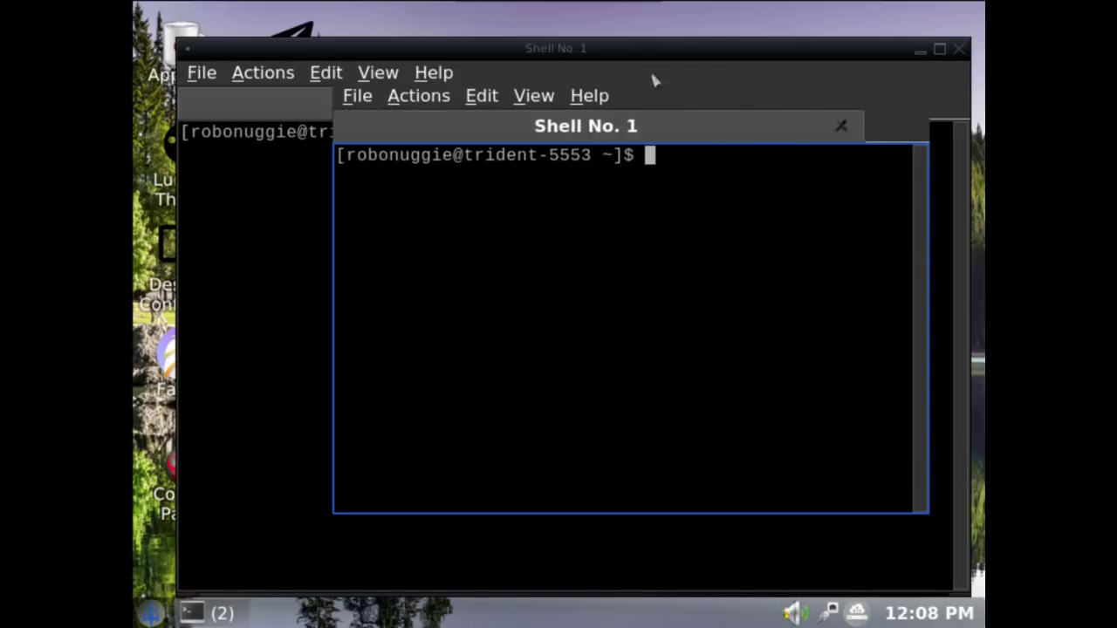
click(841, 125)
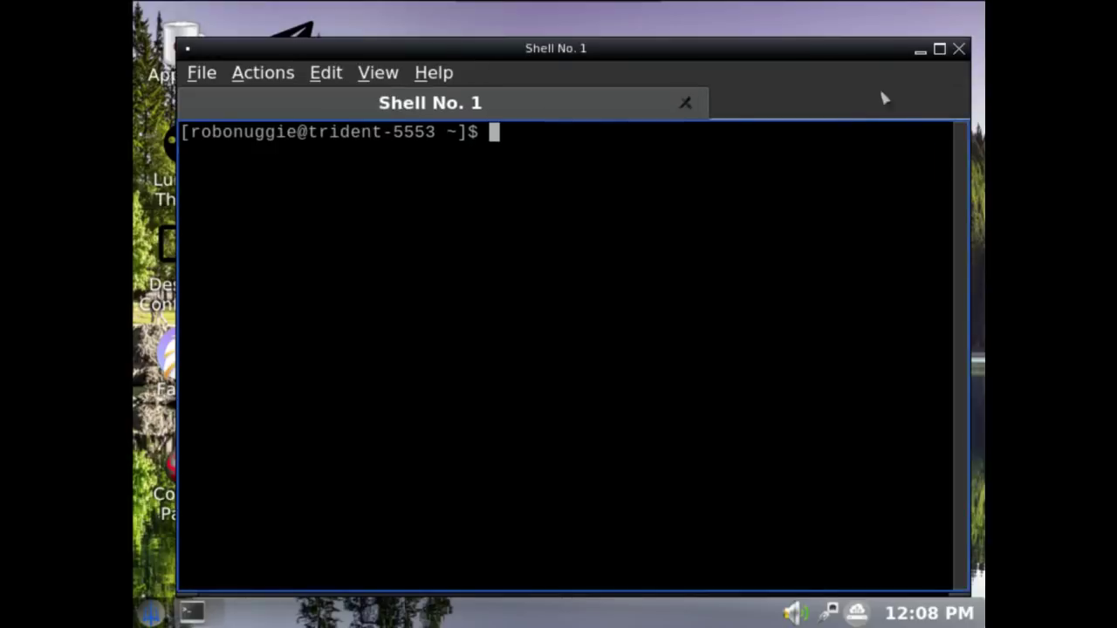
click(958, 50)
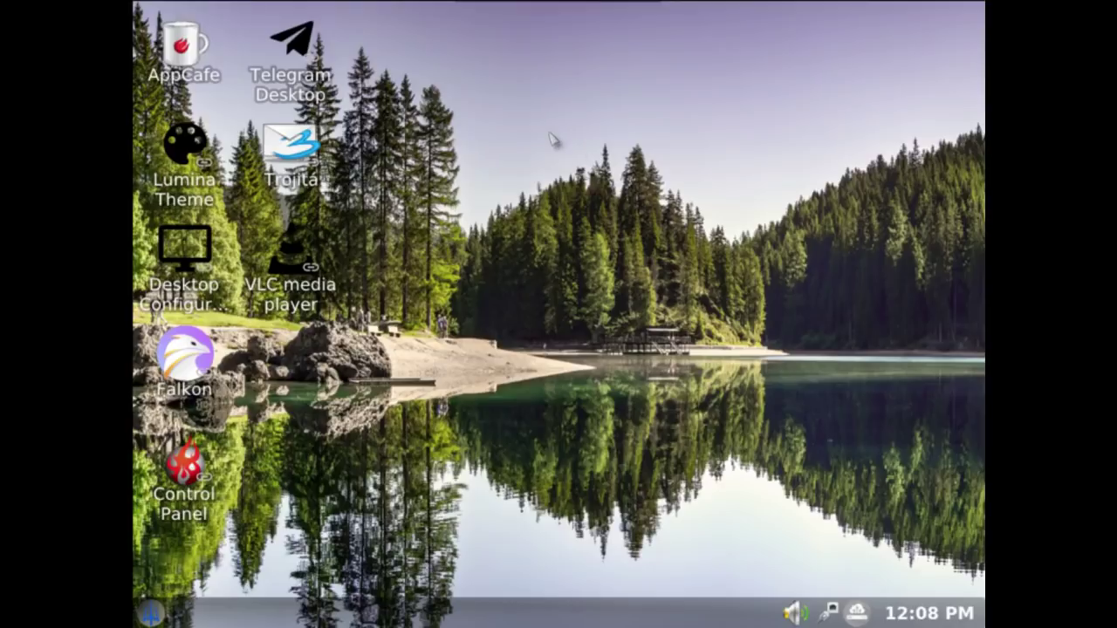
- Launch TrueOS Network Tray from the Utility applications and close the duplicate network monitor in the system tray
right_click(414, 93)
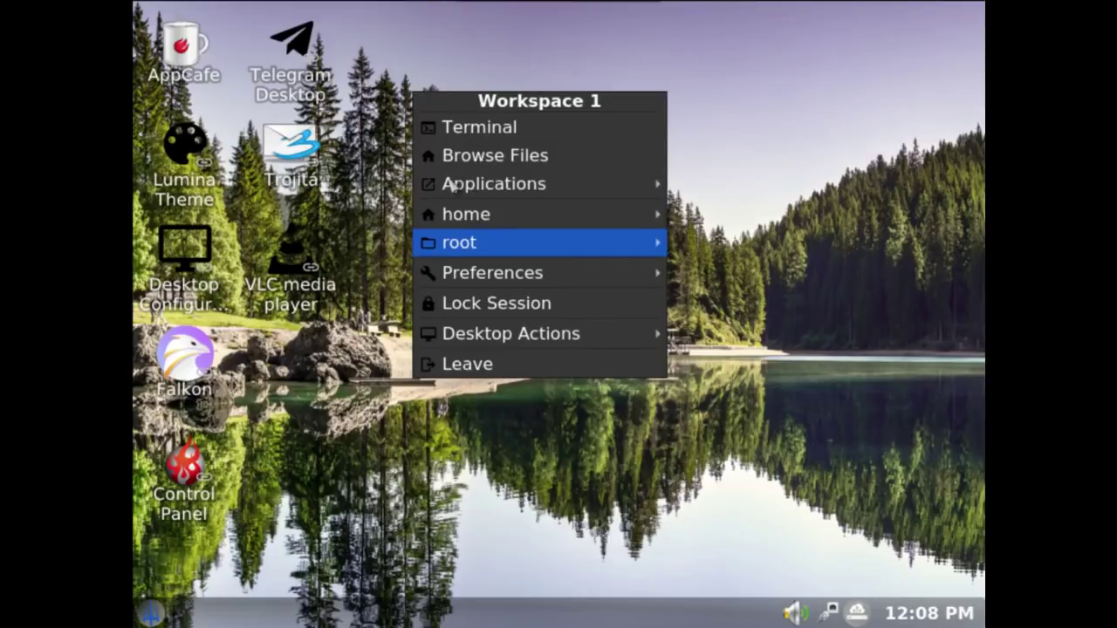
mouse_move(467, 183)
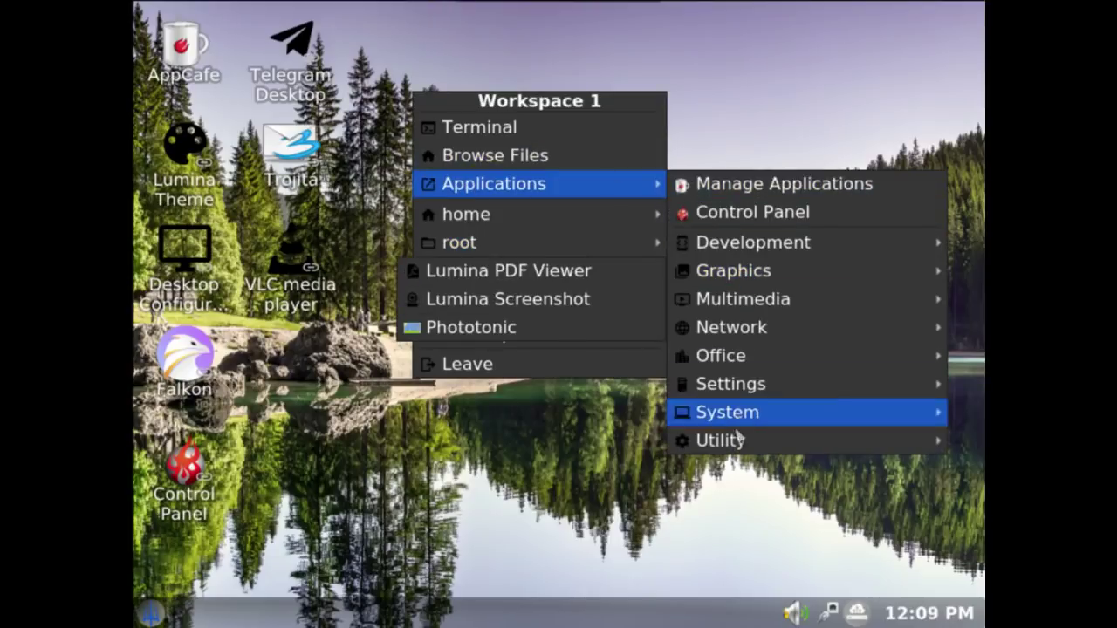
mouse_move(739, 442)
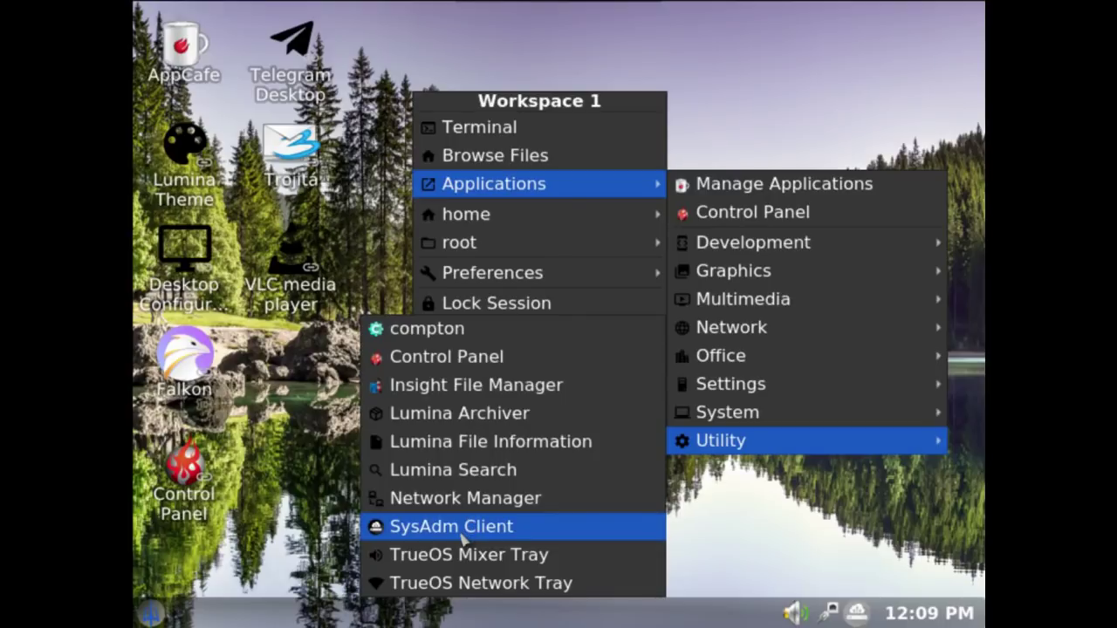
click(481, 584)
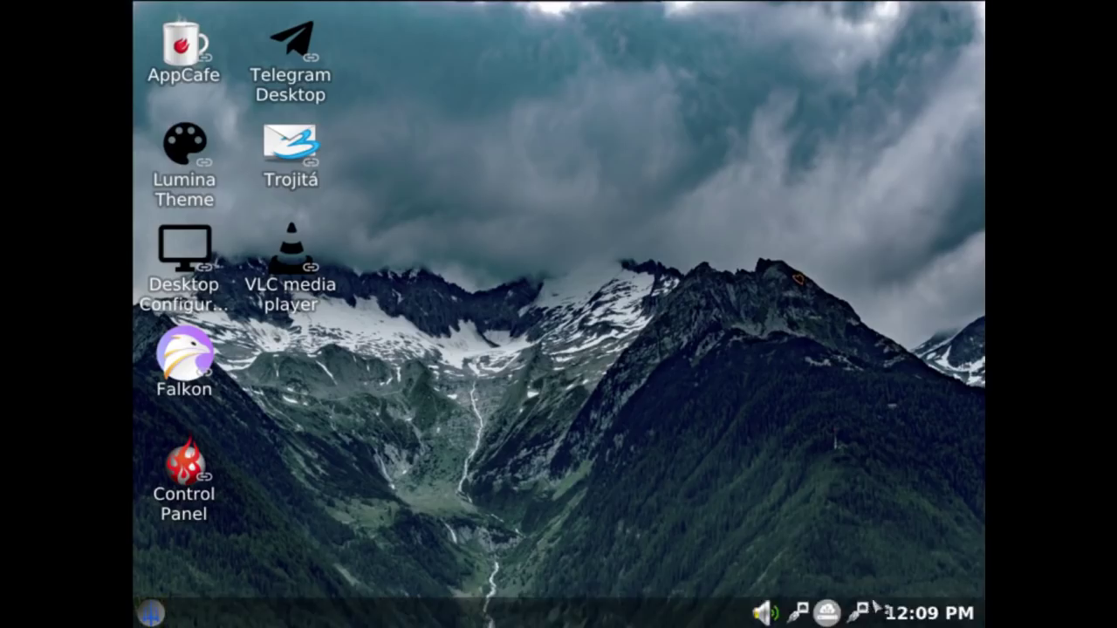
click(803, 612)
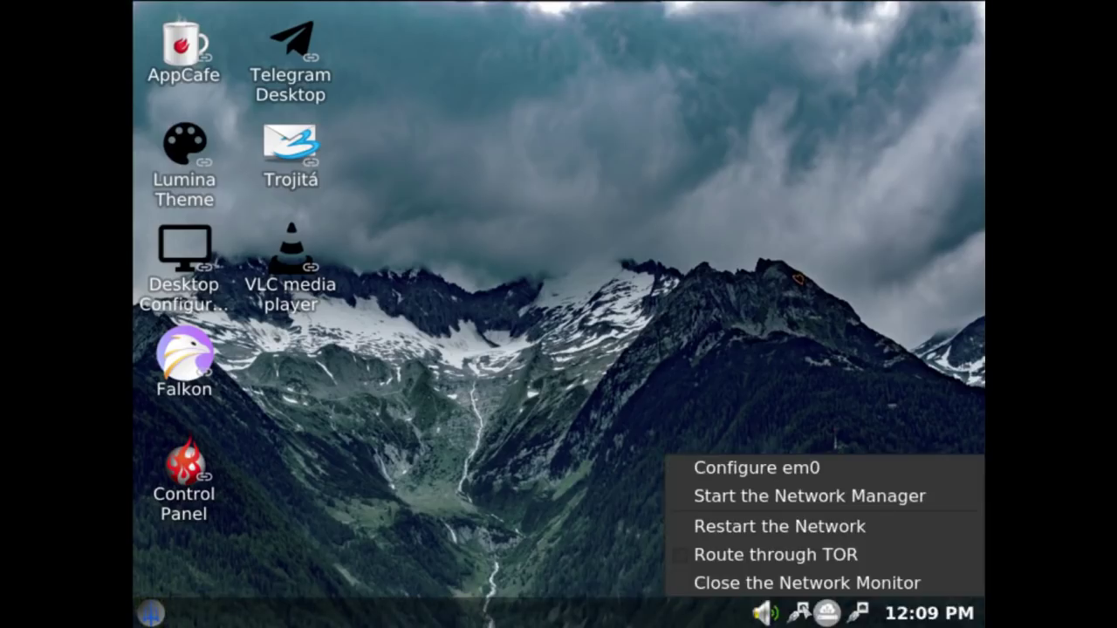
click(810, 584)
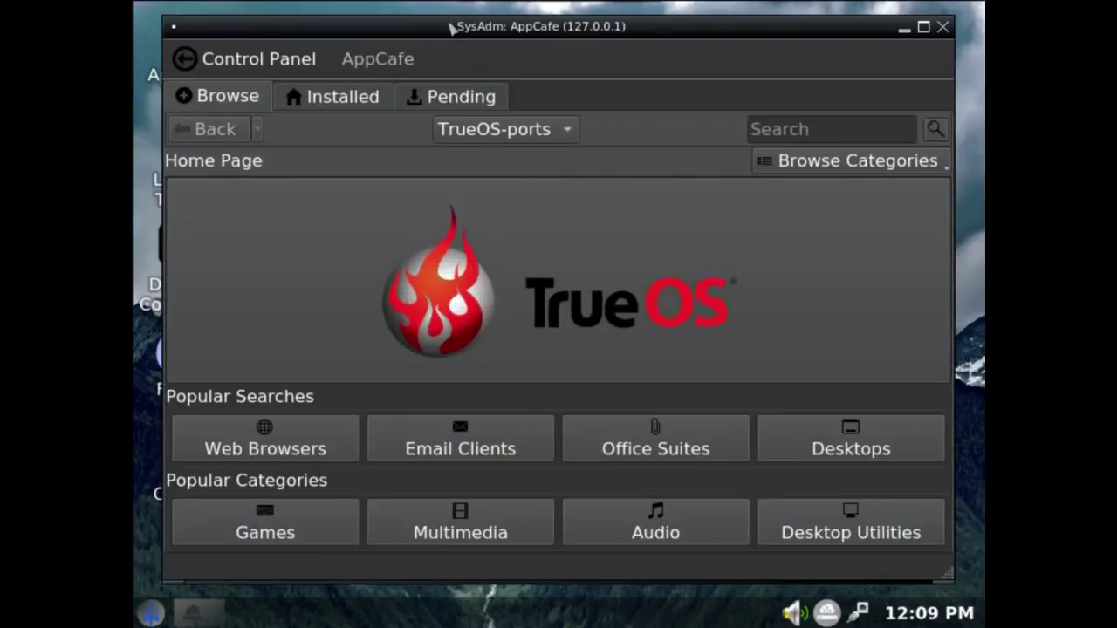
- List the office suites available in AppCafe through its popular searches and maximize the window
mouse_move(451, 26)
mouse_down()
mouse_move(489, 50)
mouse_move(435, 34)
mouse_move(419, 7)
mouse_move(444, 35)
mouse_up()
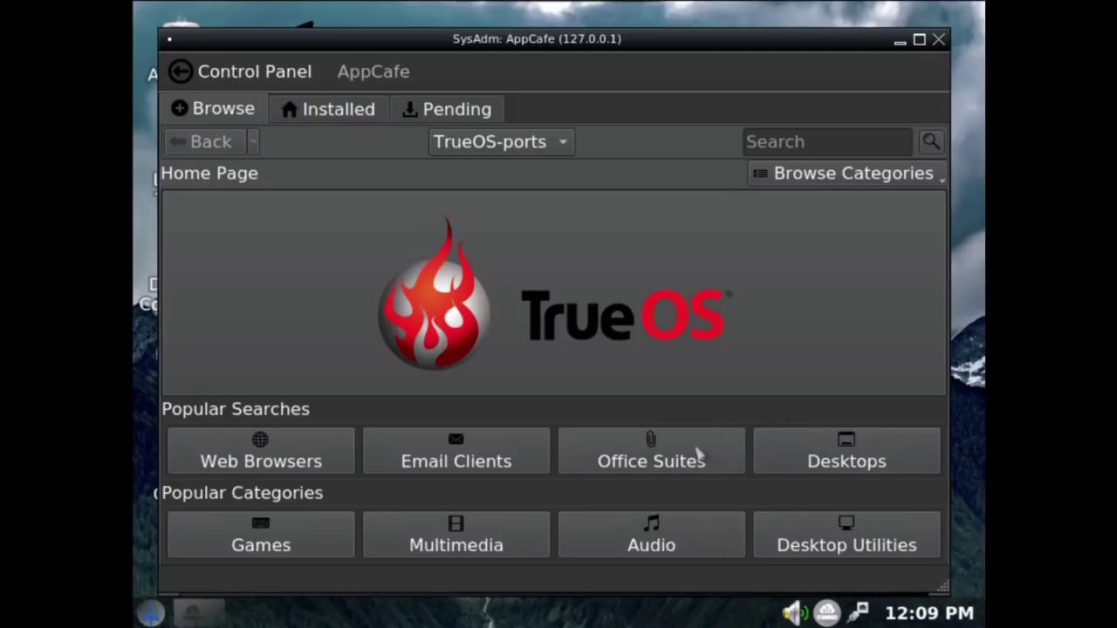
click(654, 459)
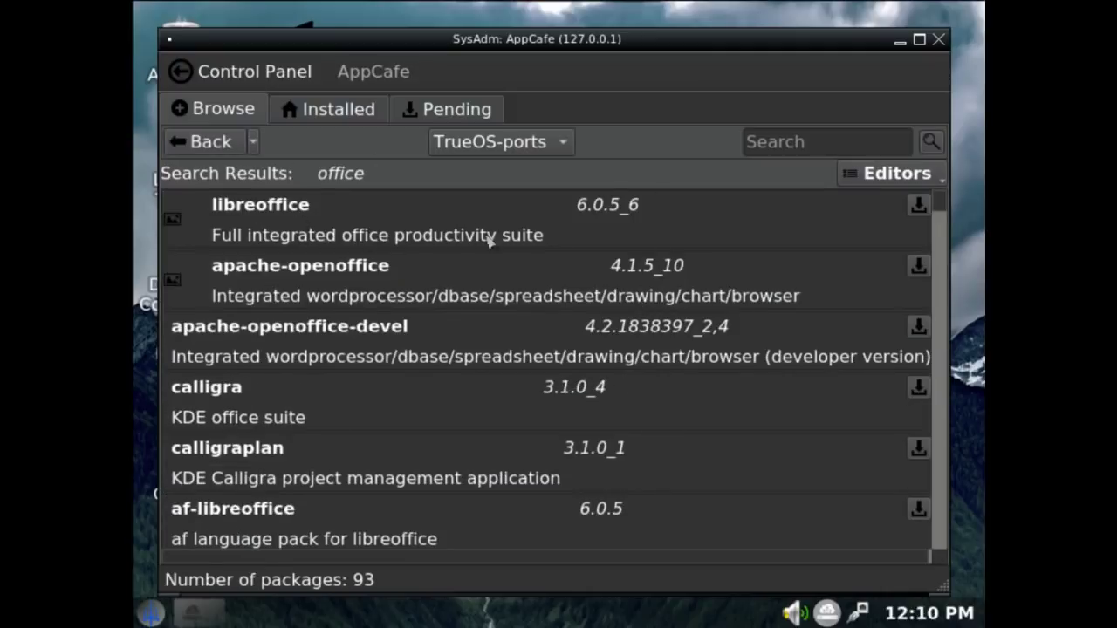
click(919, 41)
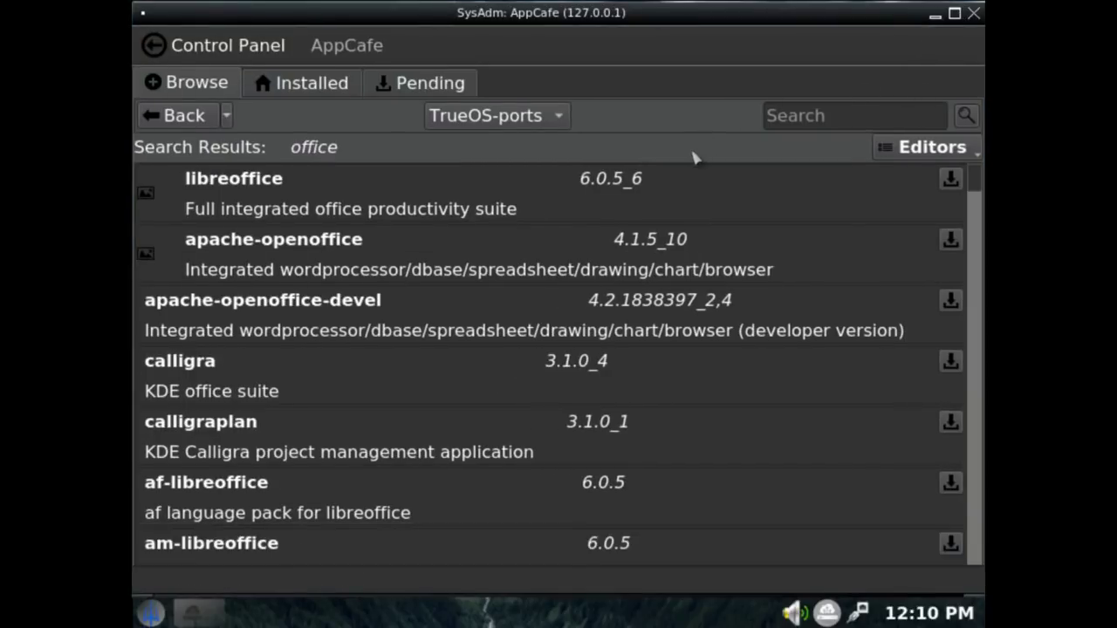
- Try moving the AppCafe window and toggling it between normal and maximized size, leaving it maximized
mouse_move(684, 19)
mouse_down()
mouse_move(723, 192)
mouse_move(703, 324)
mouse_move(965, 442)
mouse_move(875, 474)
mouse_move(857, 140)
mouse_move(788, 250)
mouse_move(937, 358)
mouse_move(875, 96)
mouse_move(854, 110)
mouse_move(909, 256)
mouse_move(717, 69)
mouse_move(698, 15)
mouse_up()
double_click(616, 17)
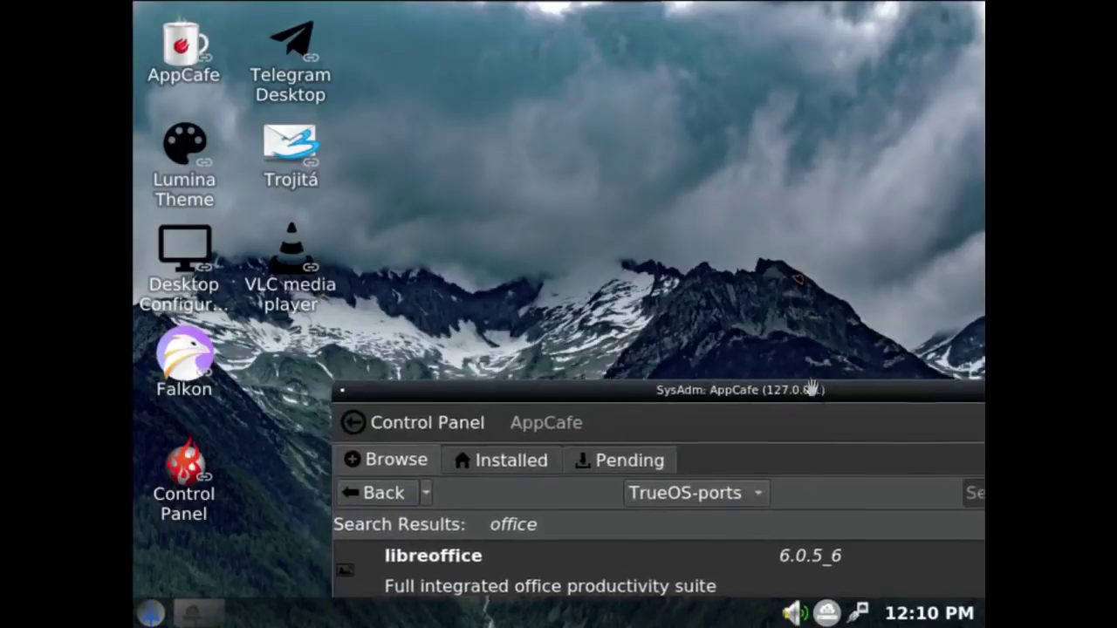
double_click(616, 17)
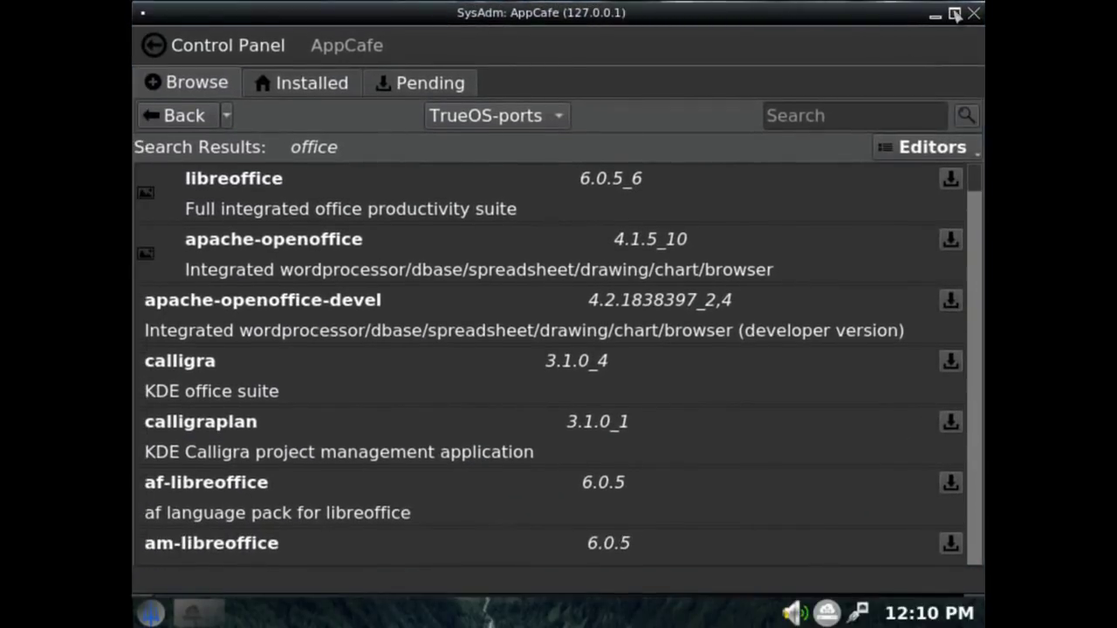
click(955, 13)
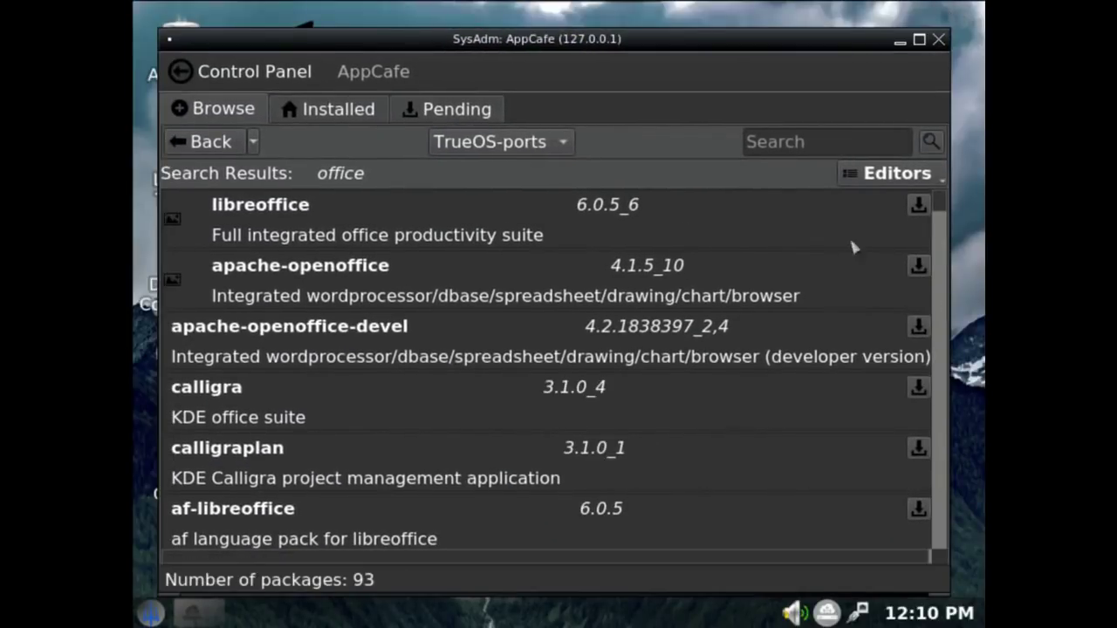
click(919, 40)
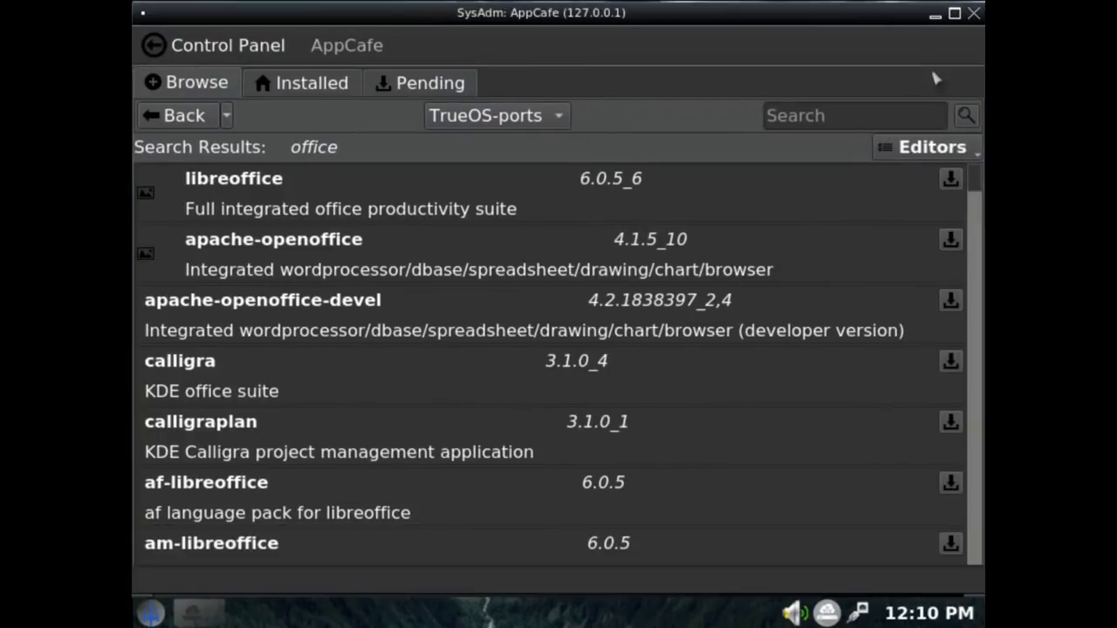
- Install the libreoffice package with its dependencies from the office search results
click(950, 180)
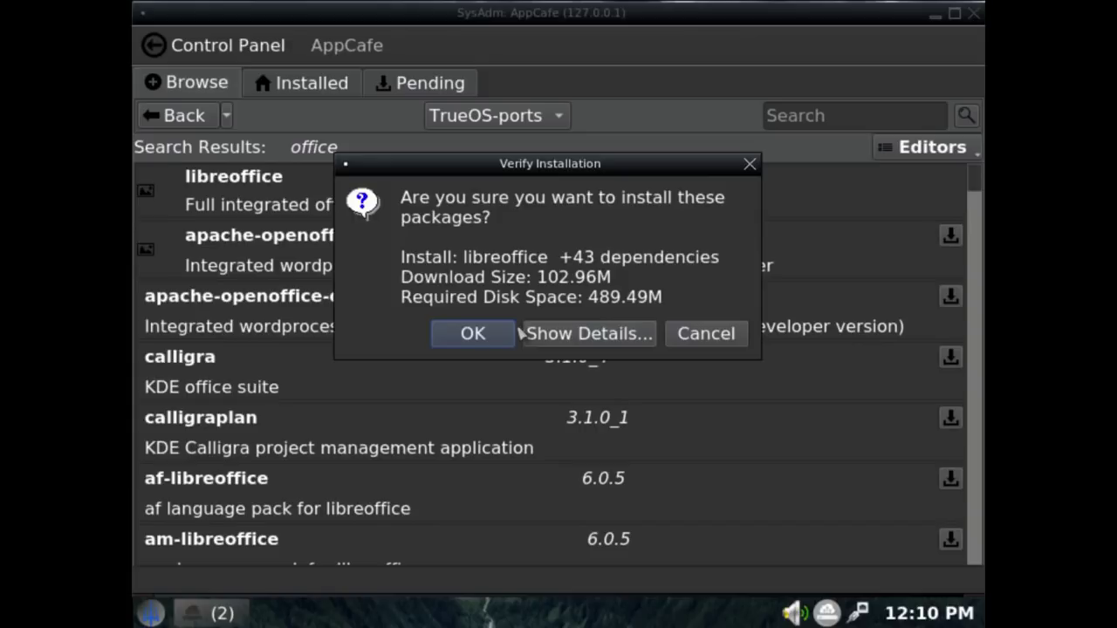
click(463, 335)
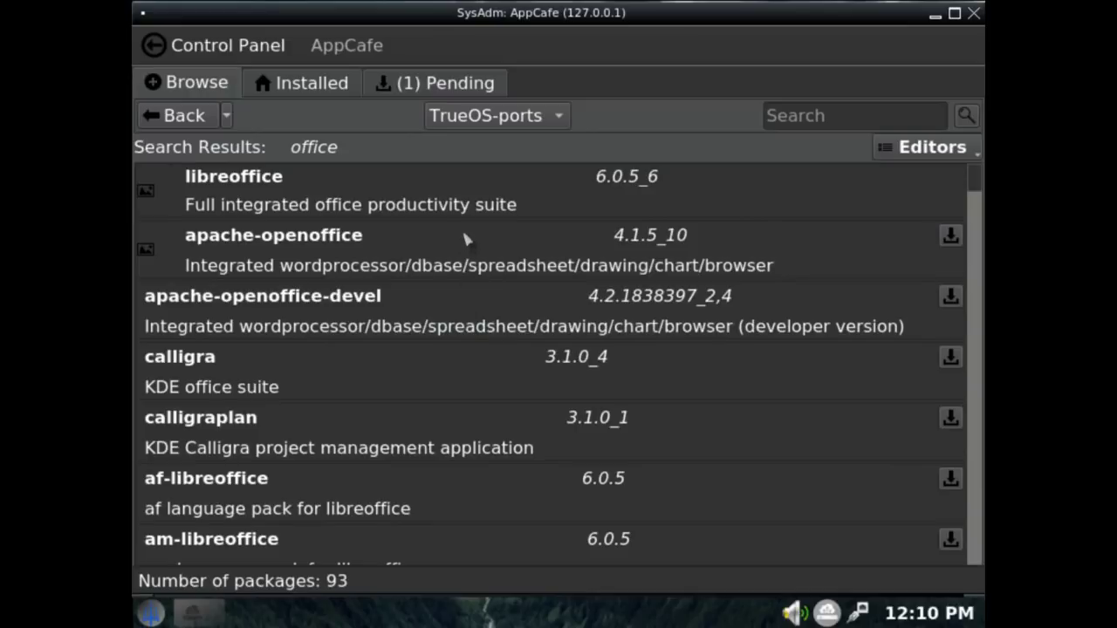
- Follow the libreoffice installation in the pending process log, sort the process list by action, and close AppCafe
click(441, 83)
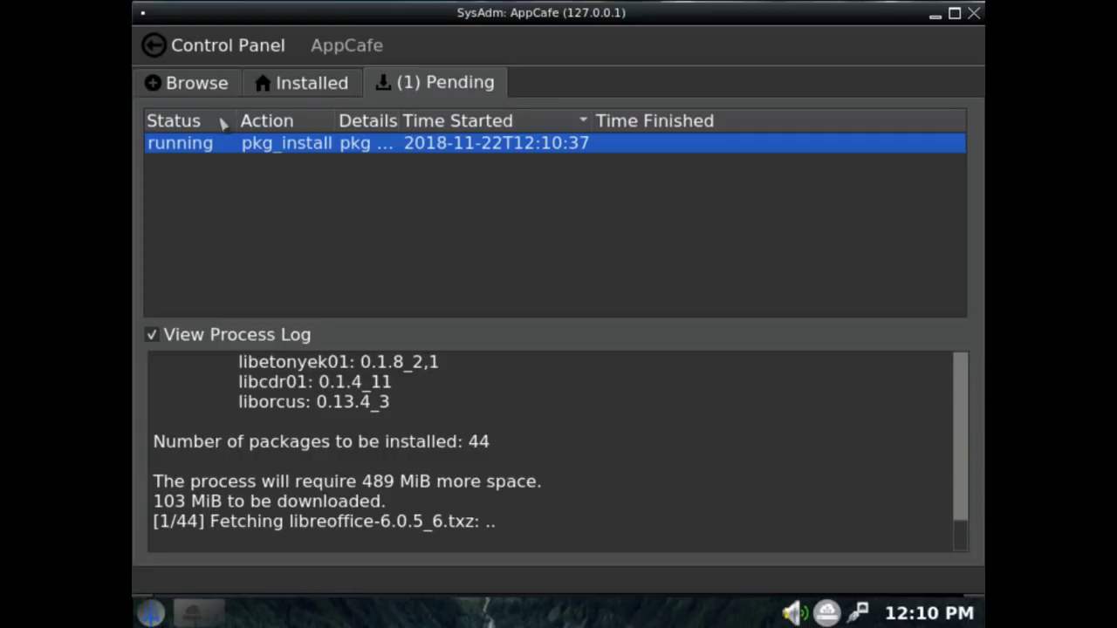
click(250, 122)
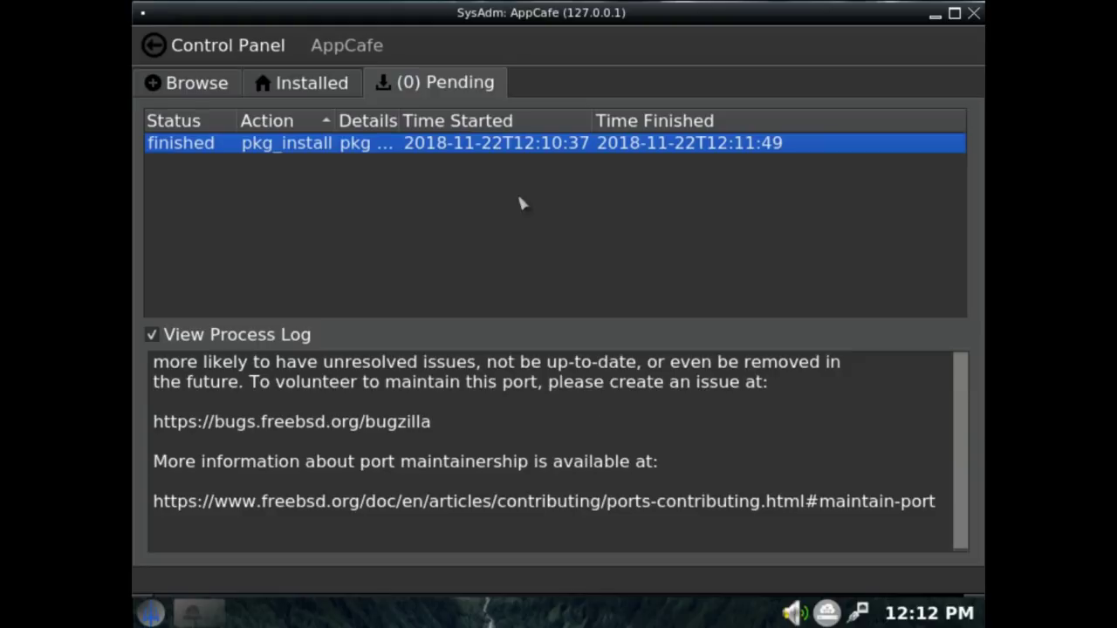
click(973, 14)
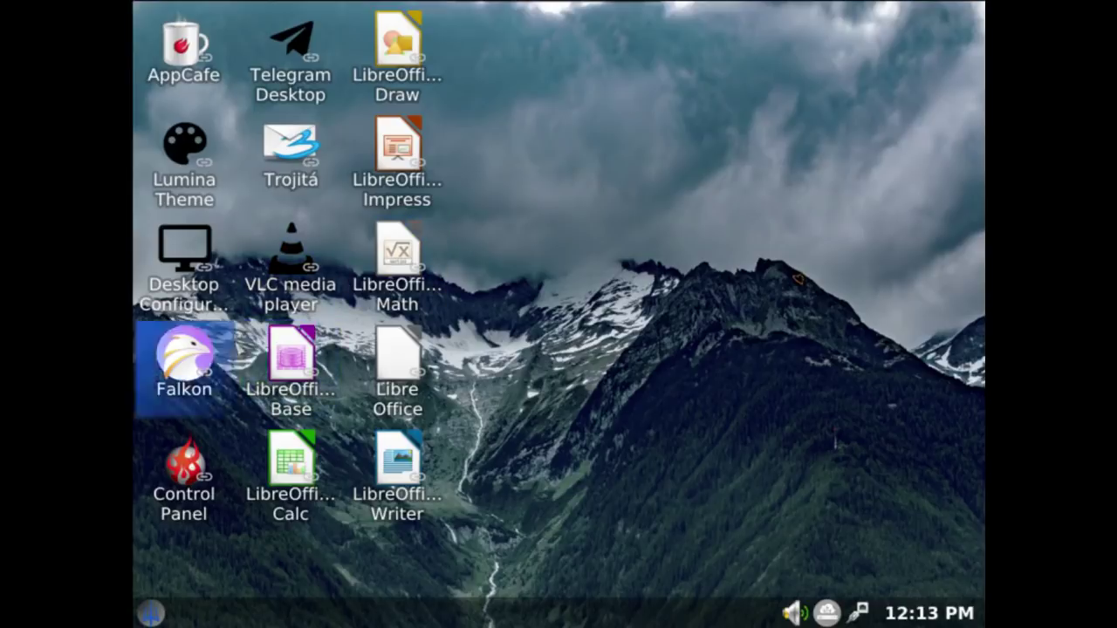
- Open the default applications page from the full desktop settings and reposition its window to show the basic settings
right_click(557, 147)
mouse_move(594, 332)
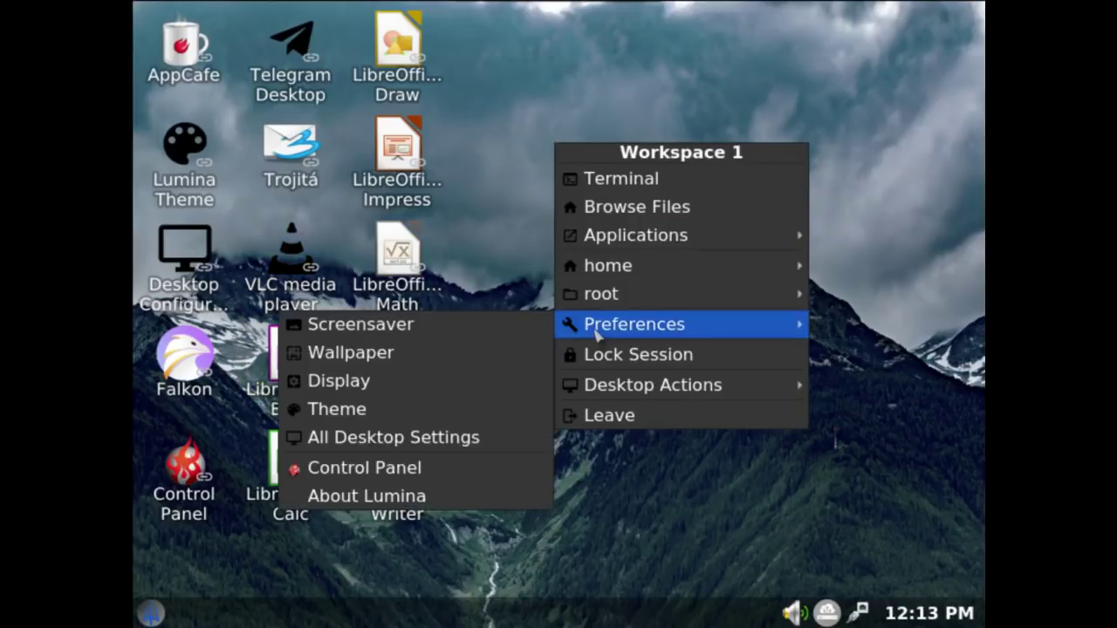
click(416, 436)
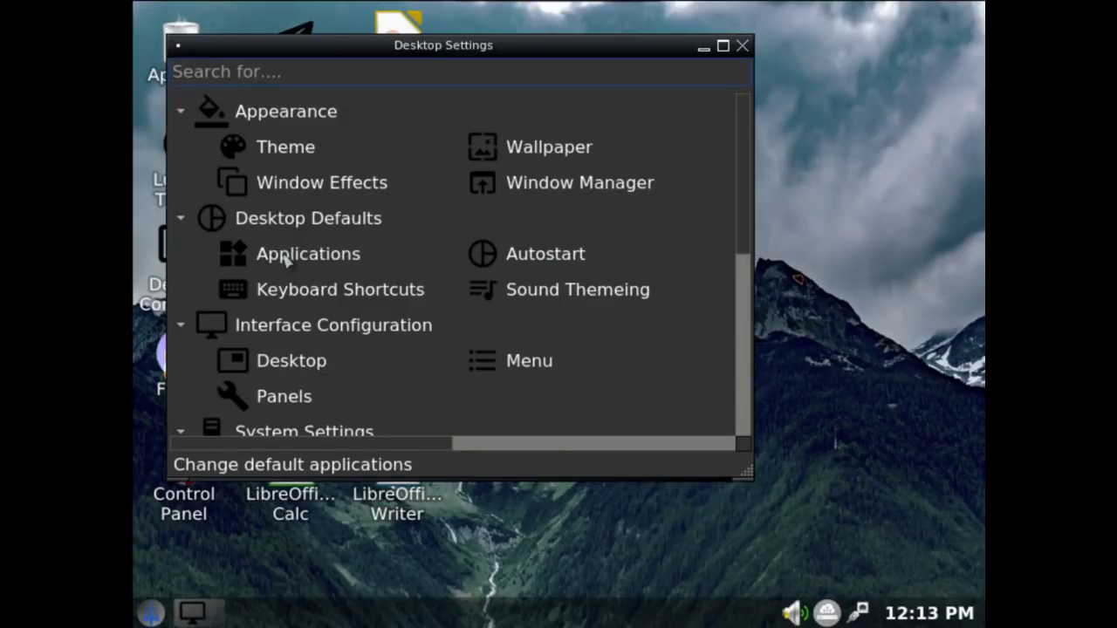
click(299, 224)
click(303, 226)
click(300, 261)
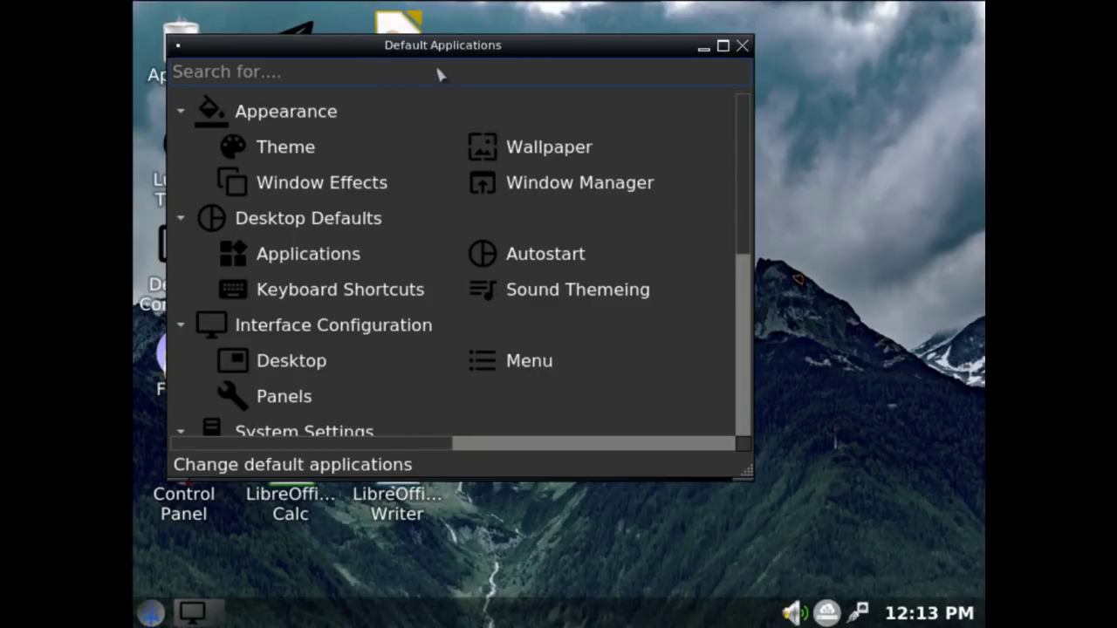
drag(427, 46, 479, 4)
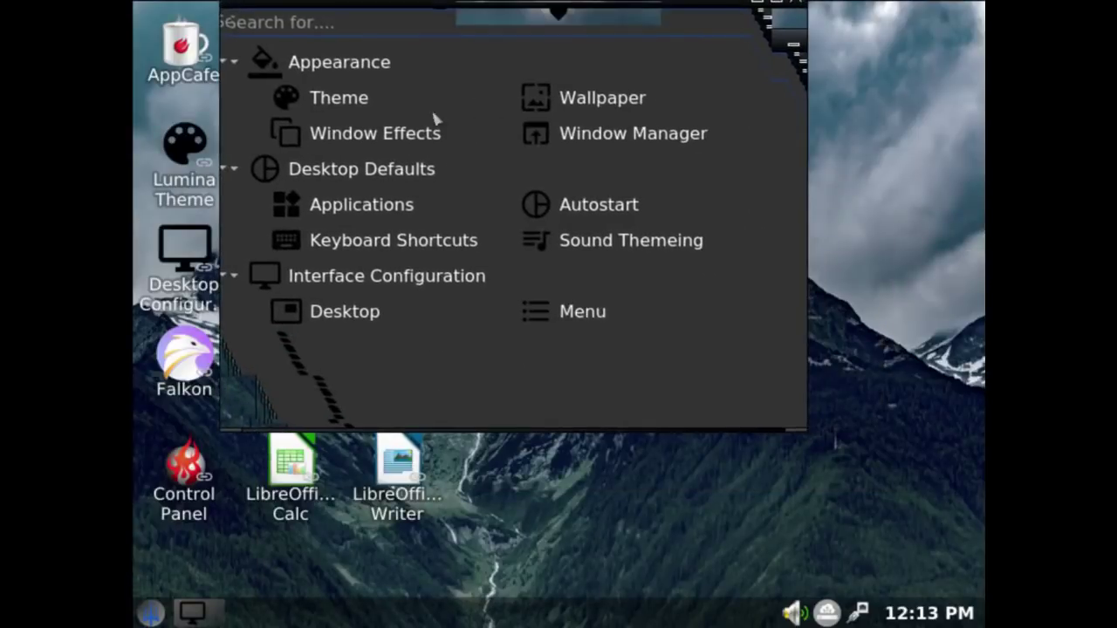
click(381, 195)
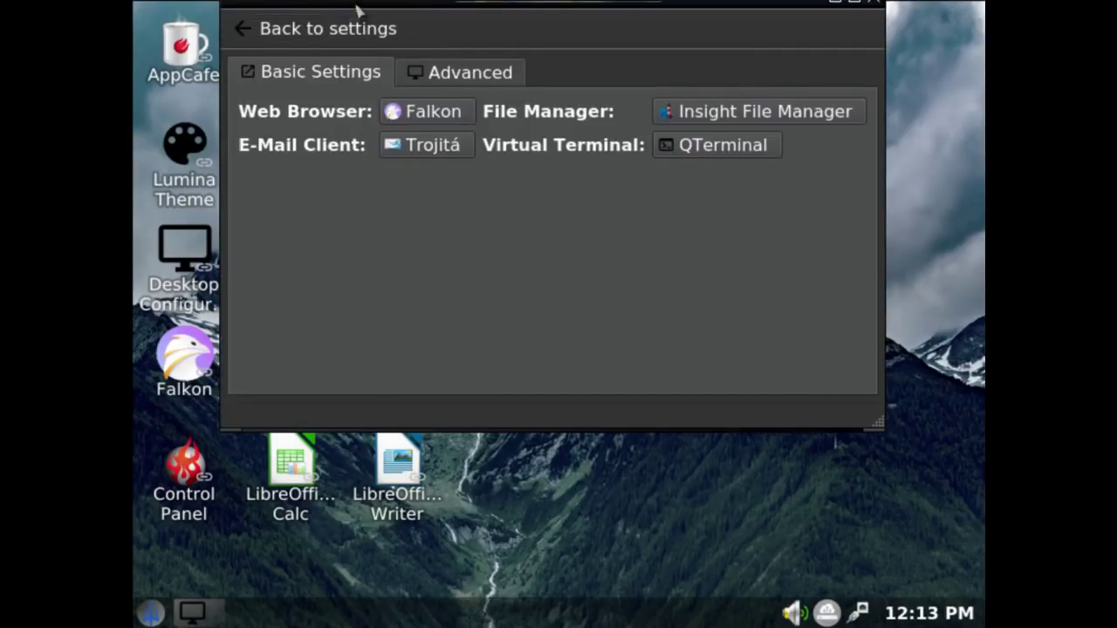
drag(357, 11, 317, 108)
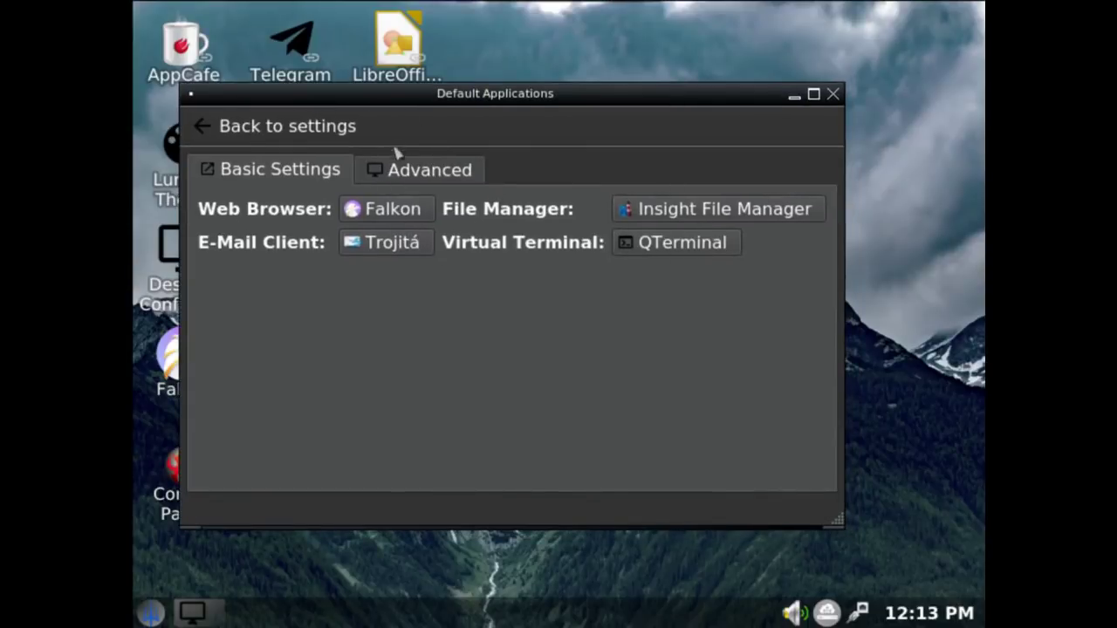
- Examine the advanced default applications for file types in the application group, and close the settings window
click(423, 173)
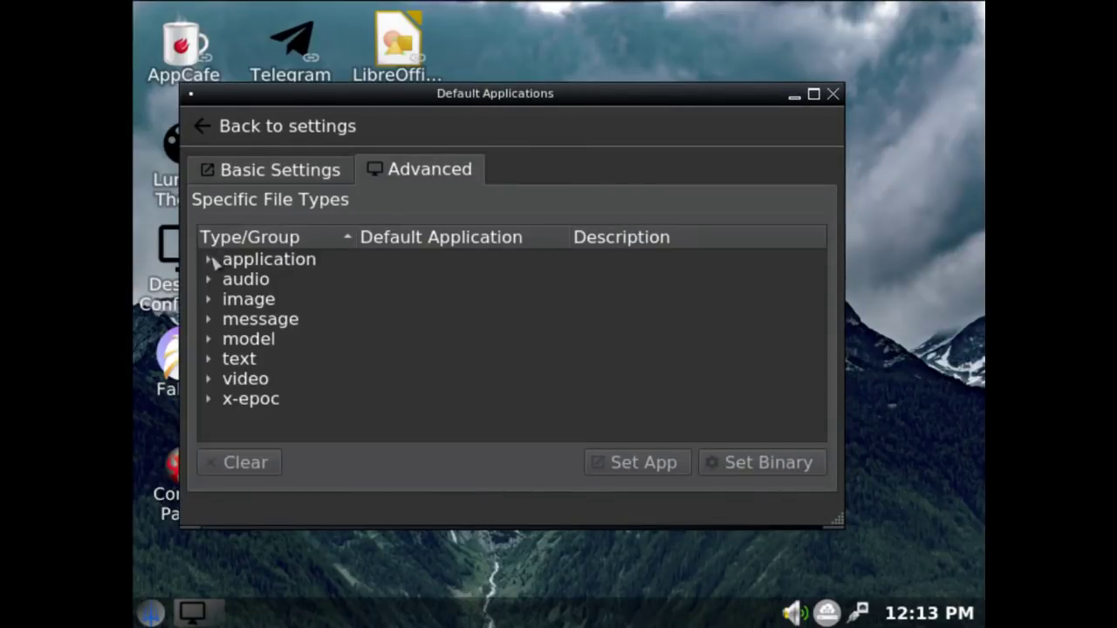
click(210, 260)
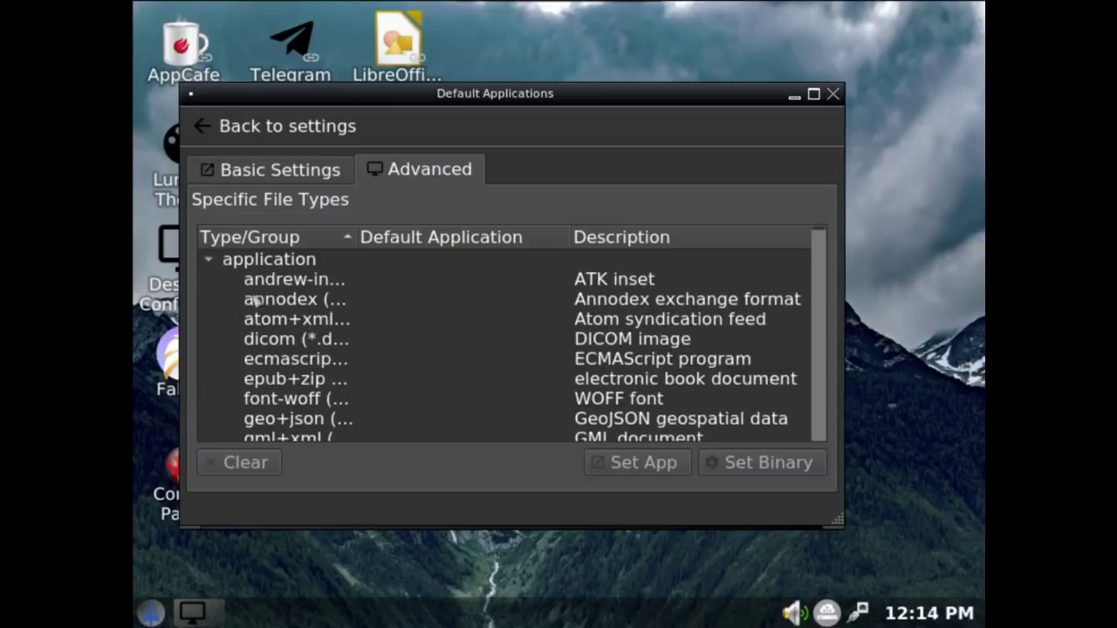
scroll(361, 351, down, 10)
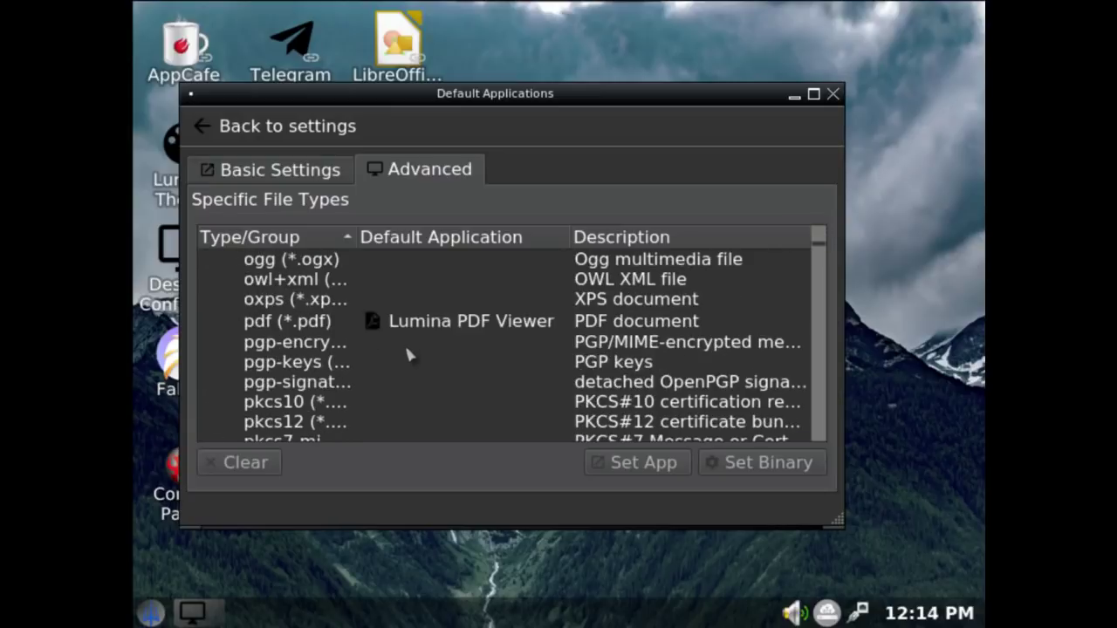
click(407, 352)
scroll(407, 352, up, 2)
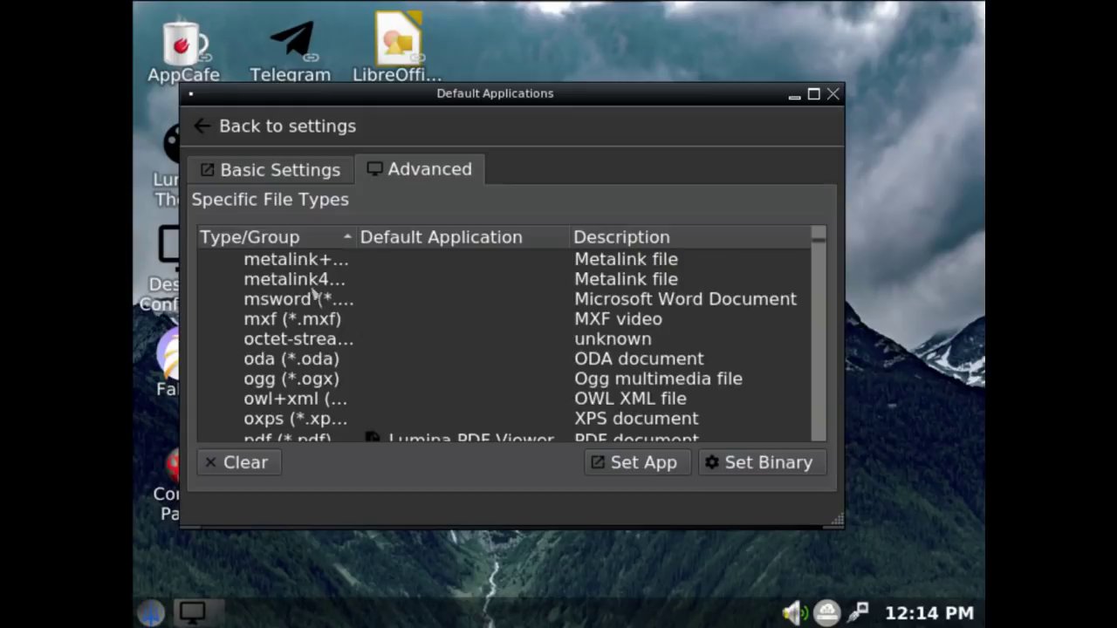
click(832, 94)
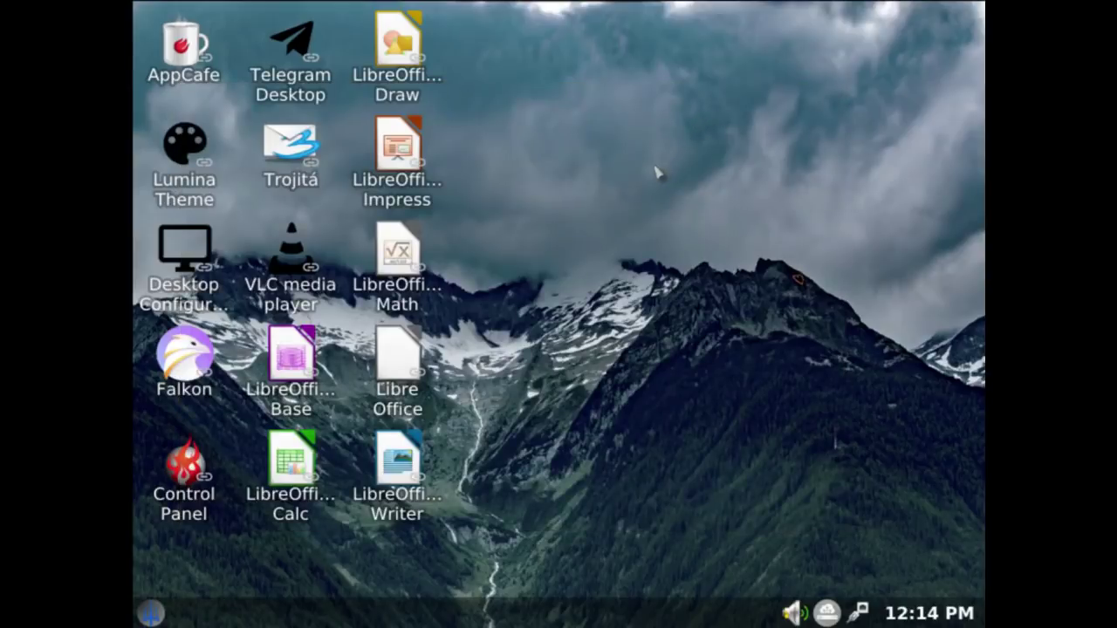
- Launch LibreOffice Writer, restore its window from maximized size, and enter the sample text "Kljhlkh lkhlkjh lkj"
double_click(406, 462)
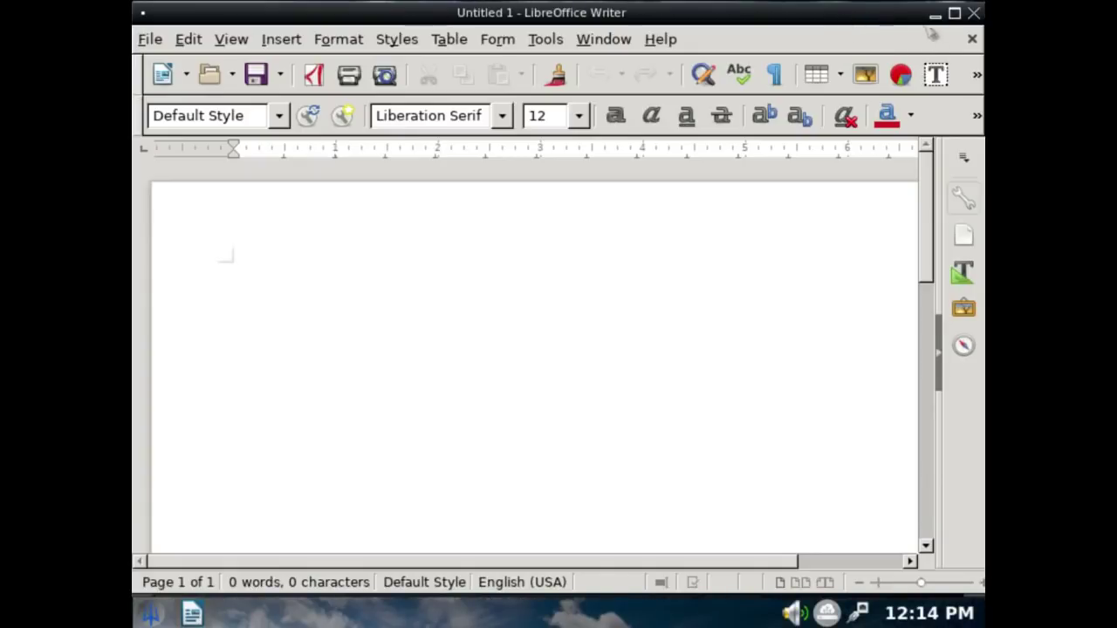
click(955, 13)
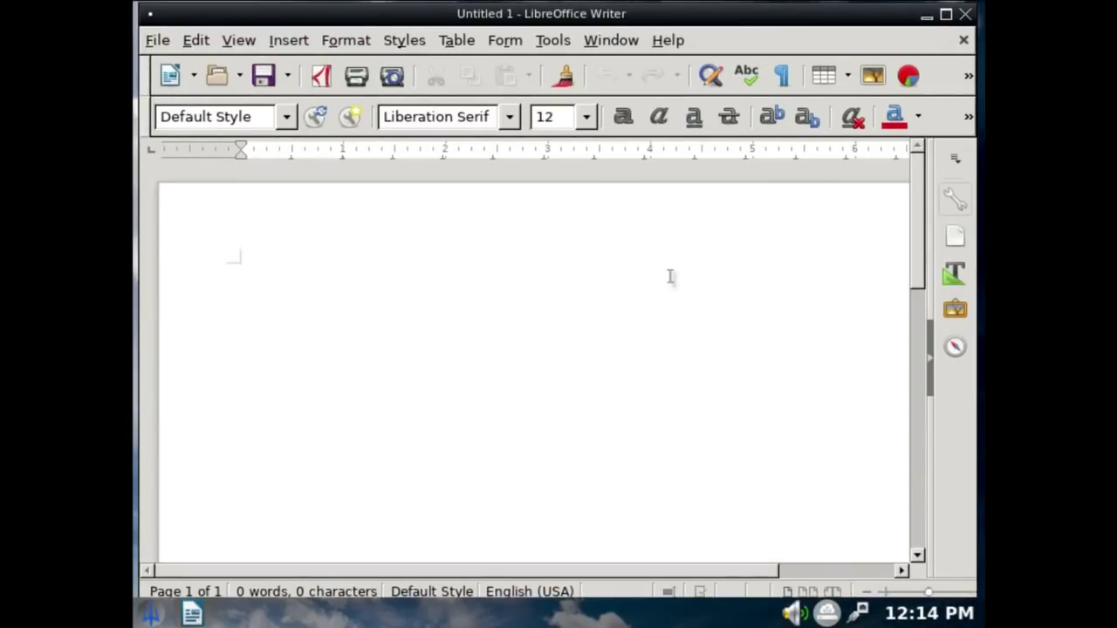
text(Kljhlkh lkhlkjh lkj)
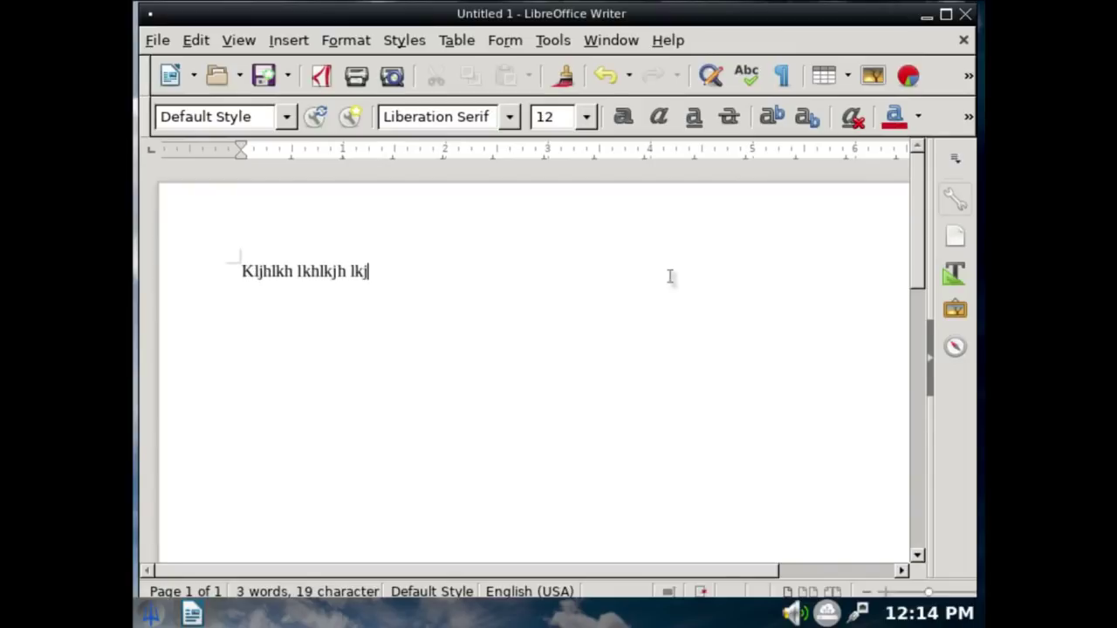
- Check the LibreOffice version and build information in the About dialog, and close the dialog
click(667, 40)
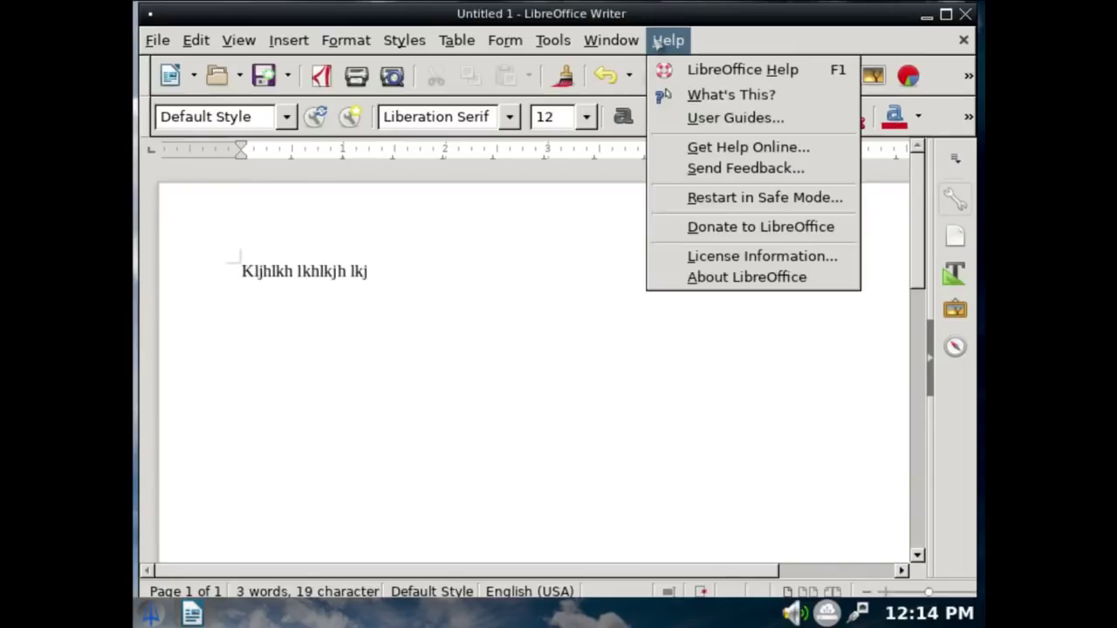
click(724, 278)
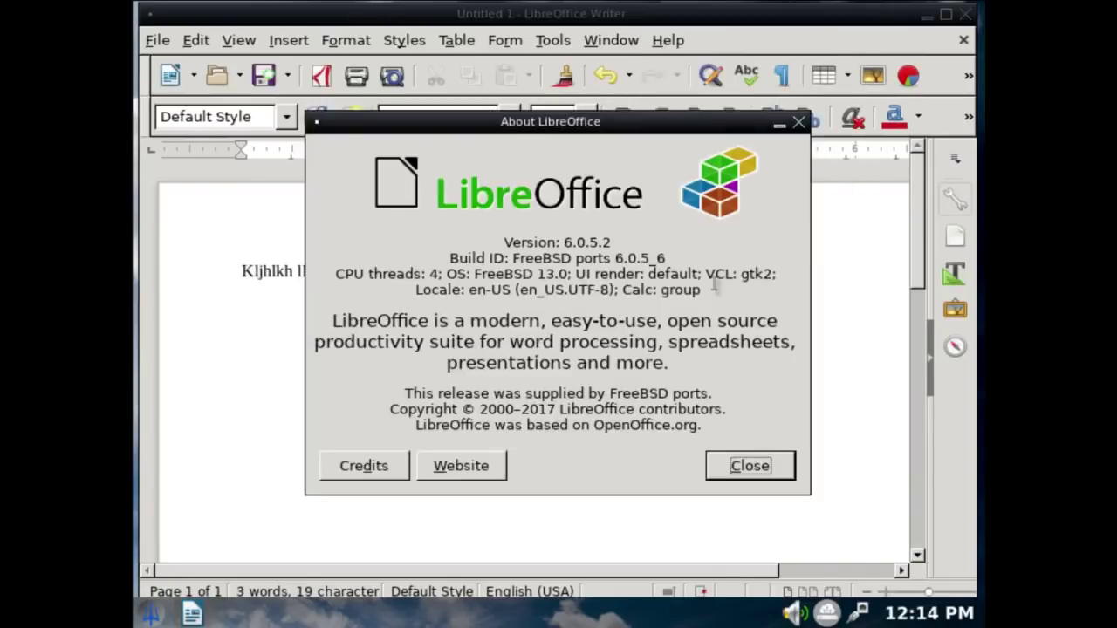
drag(625, 130, 624, 128)
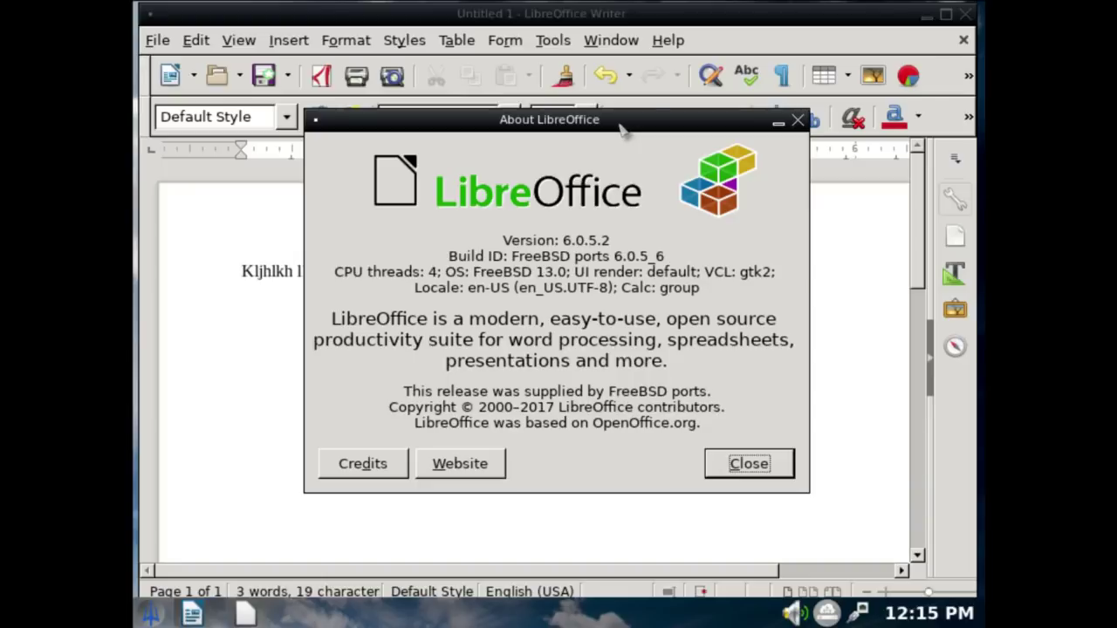
click(723, 462)
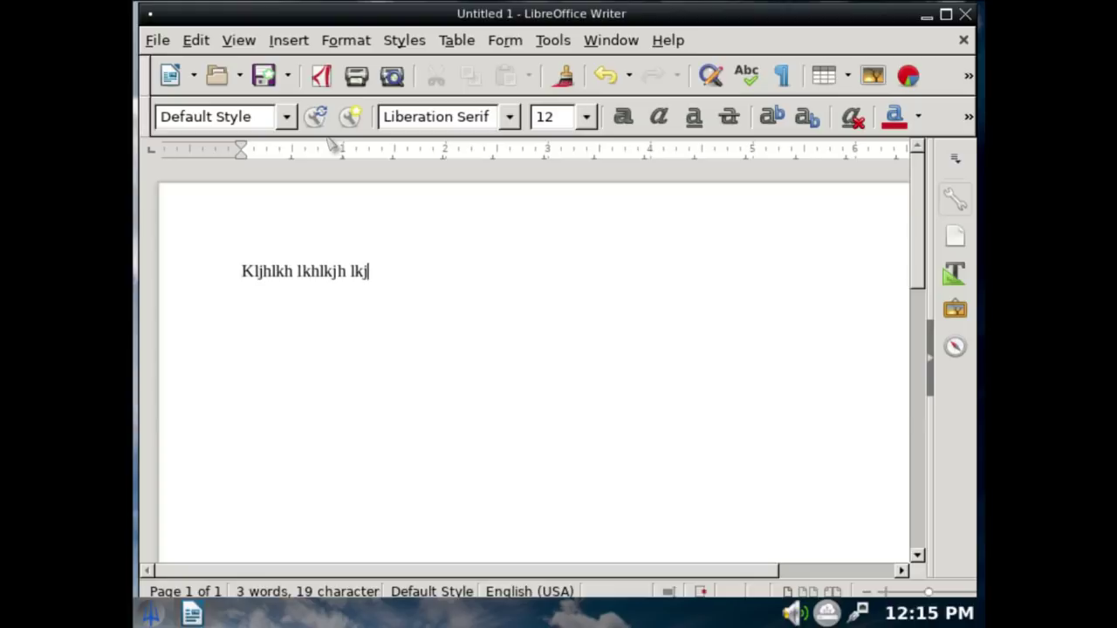
- Close the Writer document without saving it, cancelling the virtual machine's close request
click(964, 13)
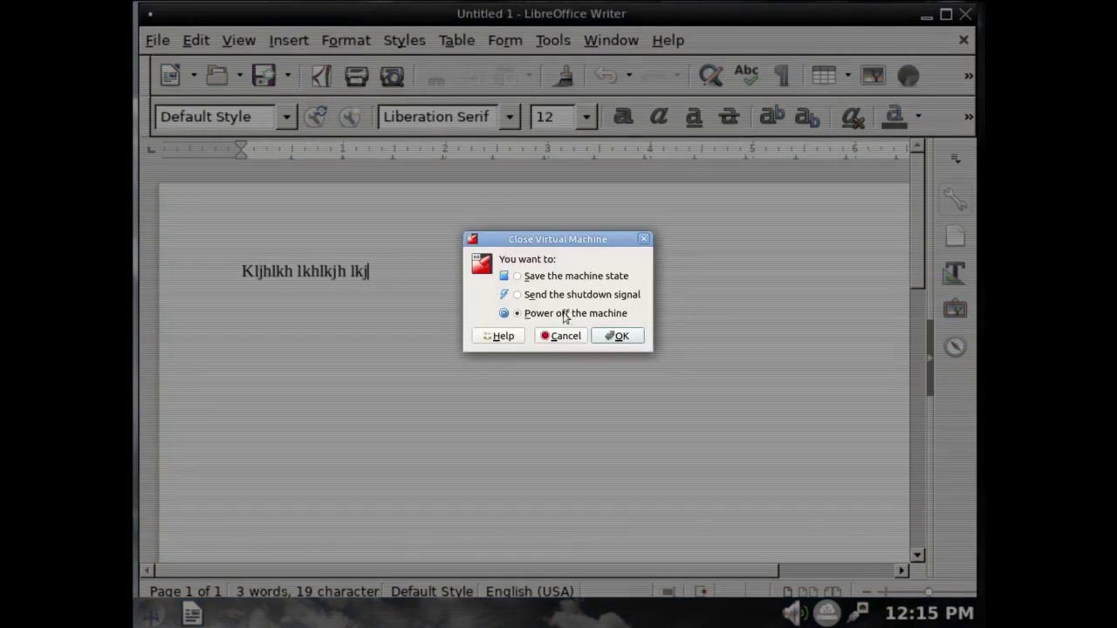
click(557, 339)
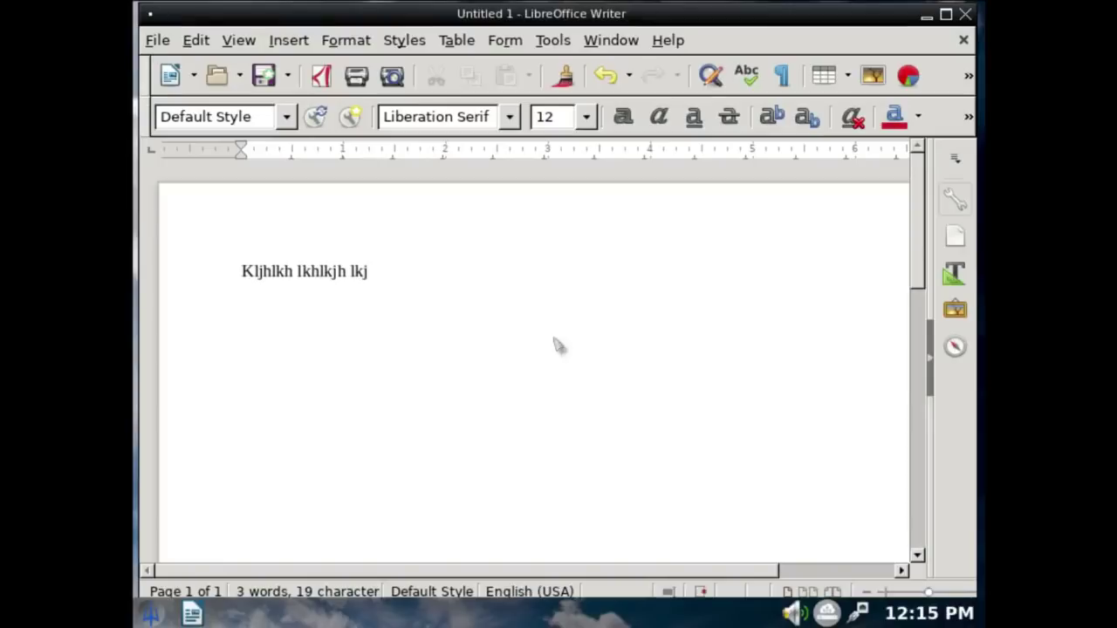
click(965, 13)
click(601, 349)
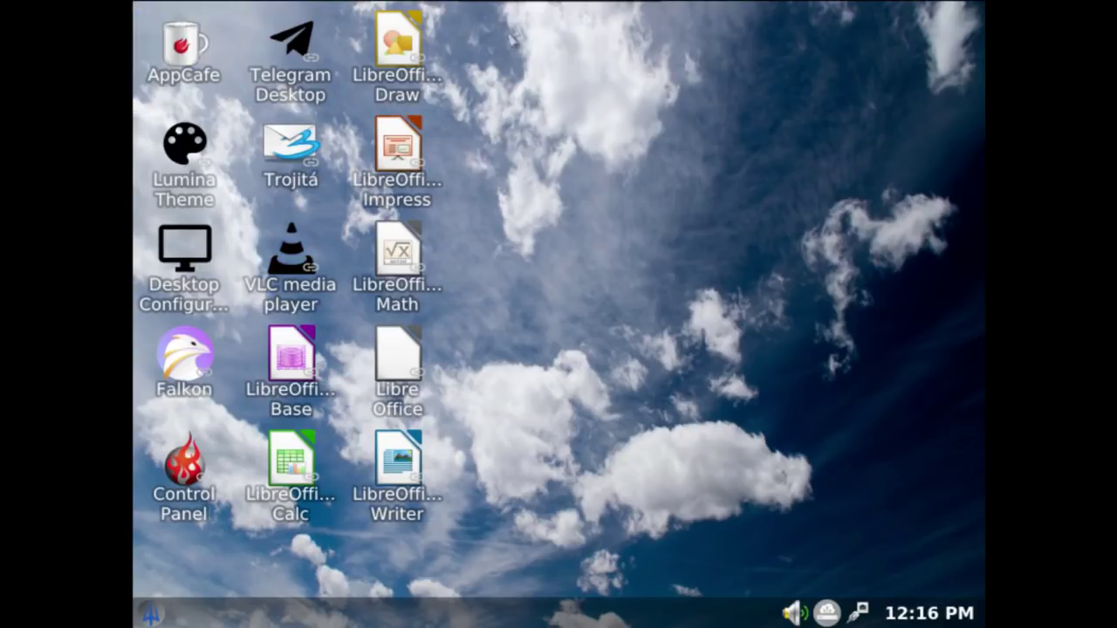
- View the general information about the Lumina desktop from the desktop preferences, and close the information window
right_click(540, 180)
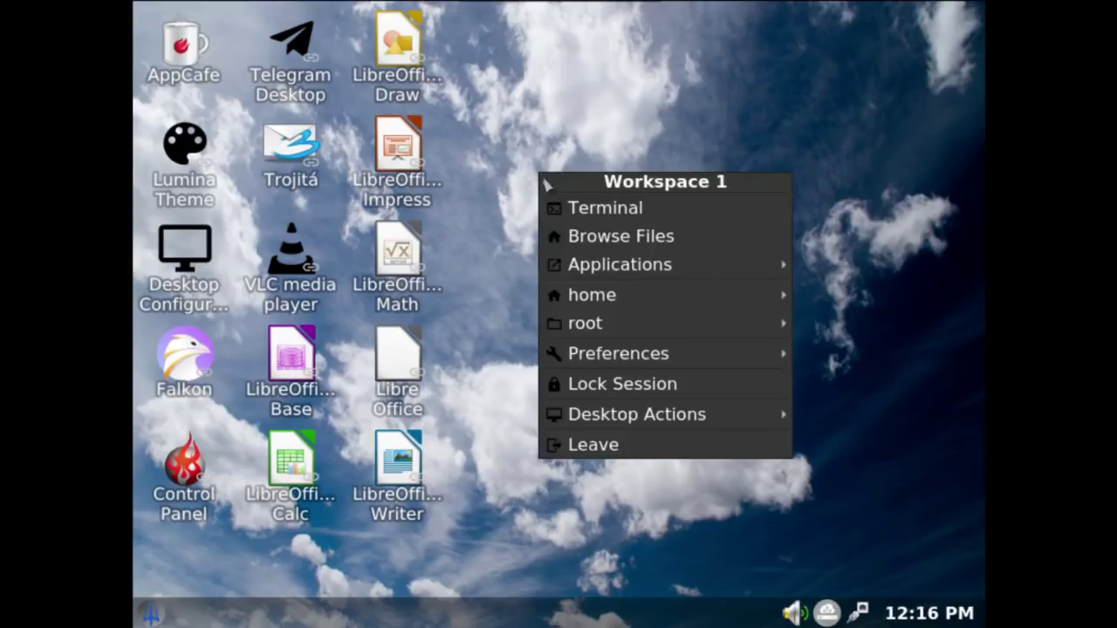
mouse_move(577, 356)
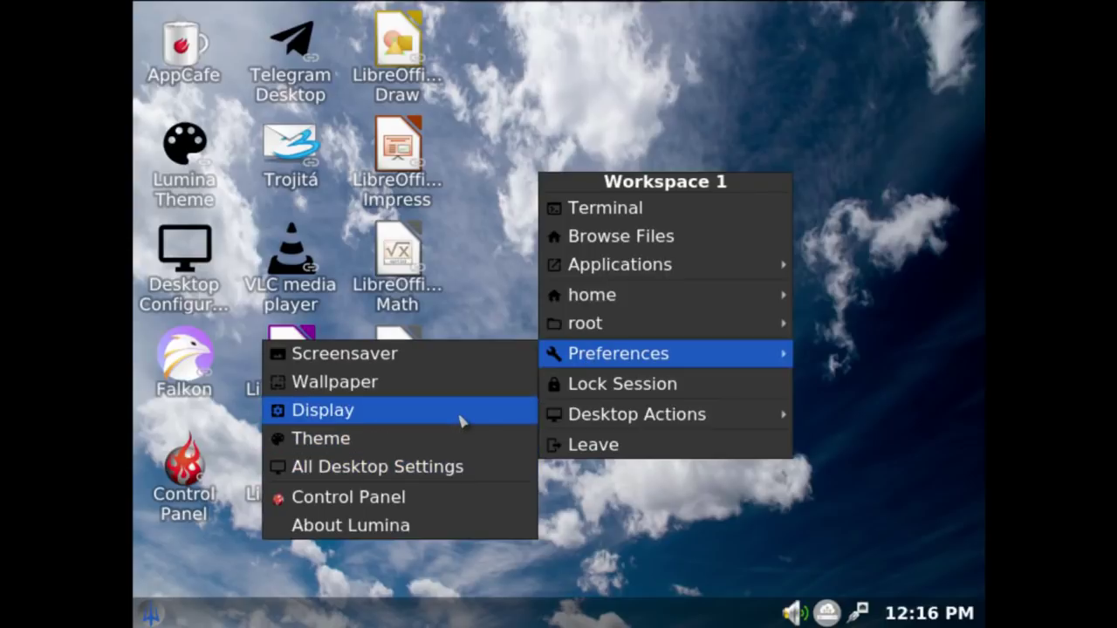
click(406, 525)
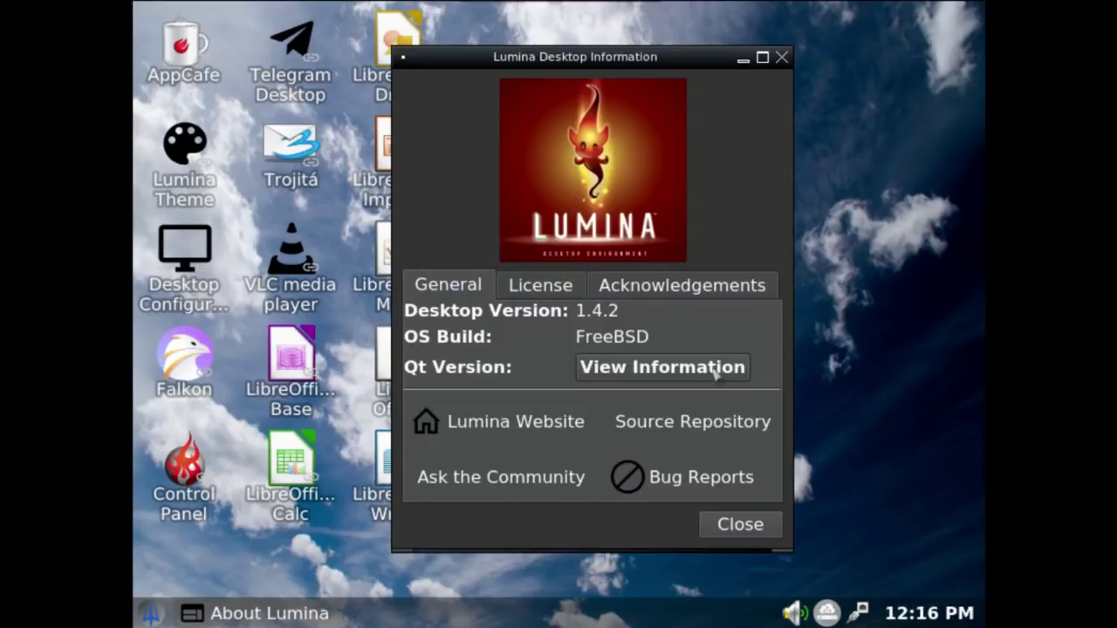
click(741, 525)
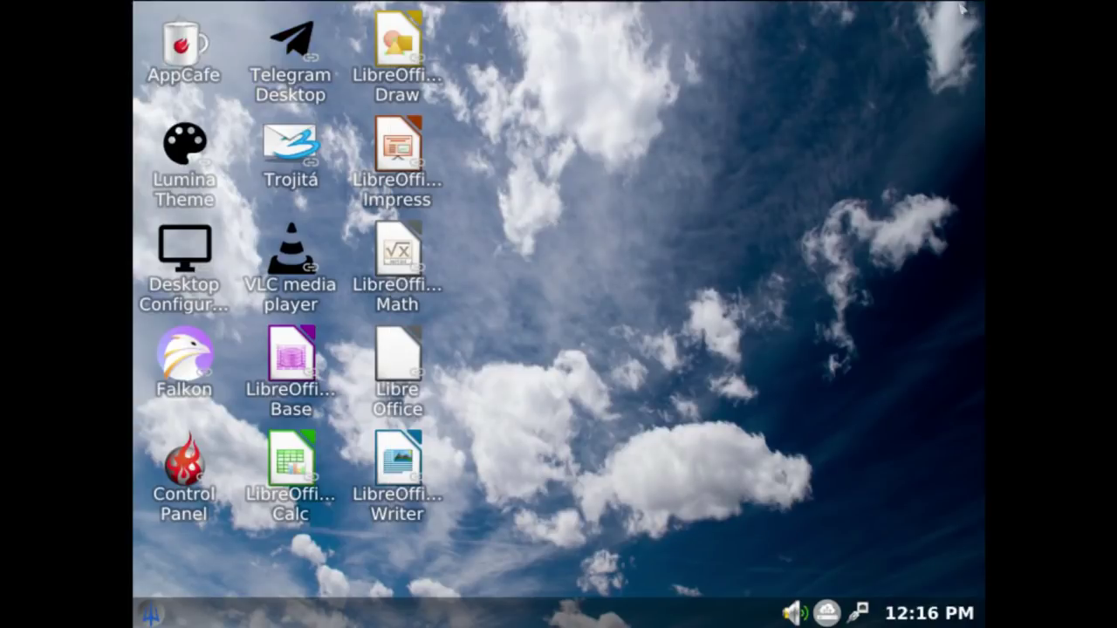